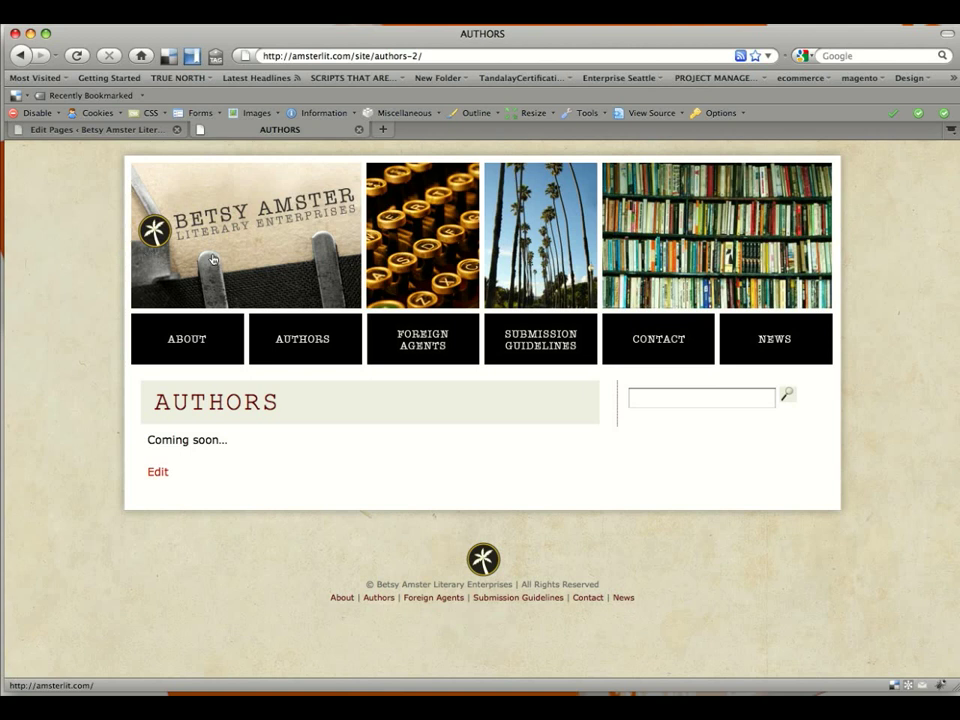
Step: Review the site's News page and its Sample Post entry, including the comment form, and return to the News page
{"action": "left_click", "coordinate": [773, 350]}
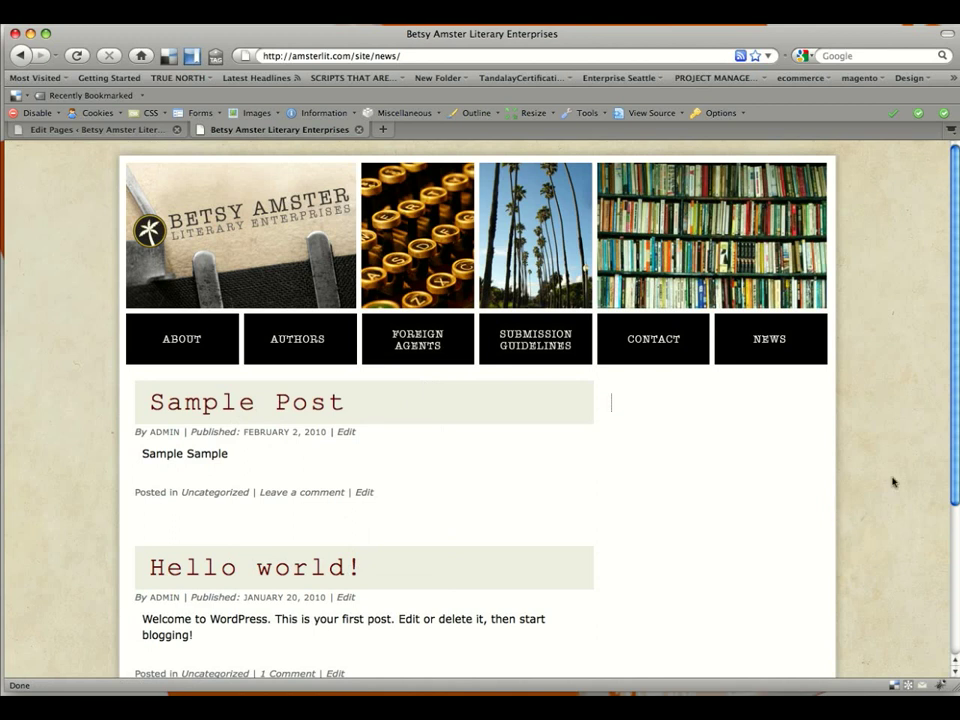
{"action": "scroll", "coordinate": [945, 456], "scroll_direction": "down", "scroll_amount": 4}
{"action": "scroll", "coordinate": [942, 545], "scroll_direction": "up", "scroll_amount": 4}
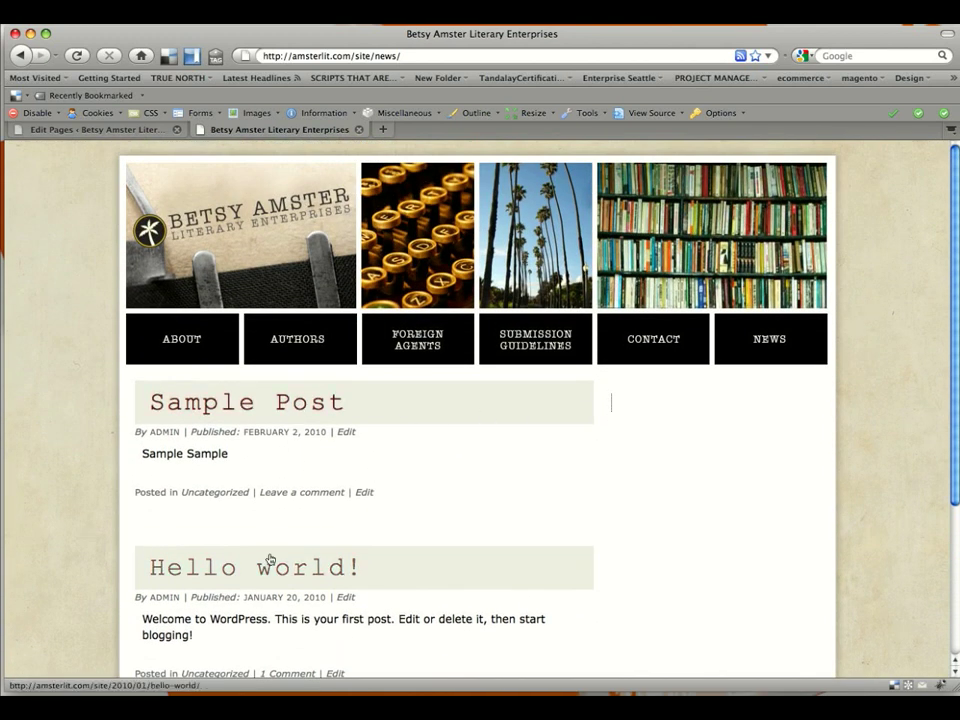
{"action": "left_click", "coordinate": [244, 410]}
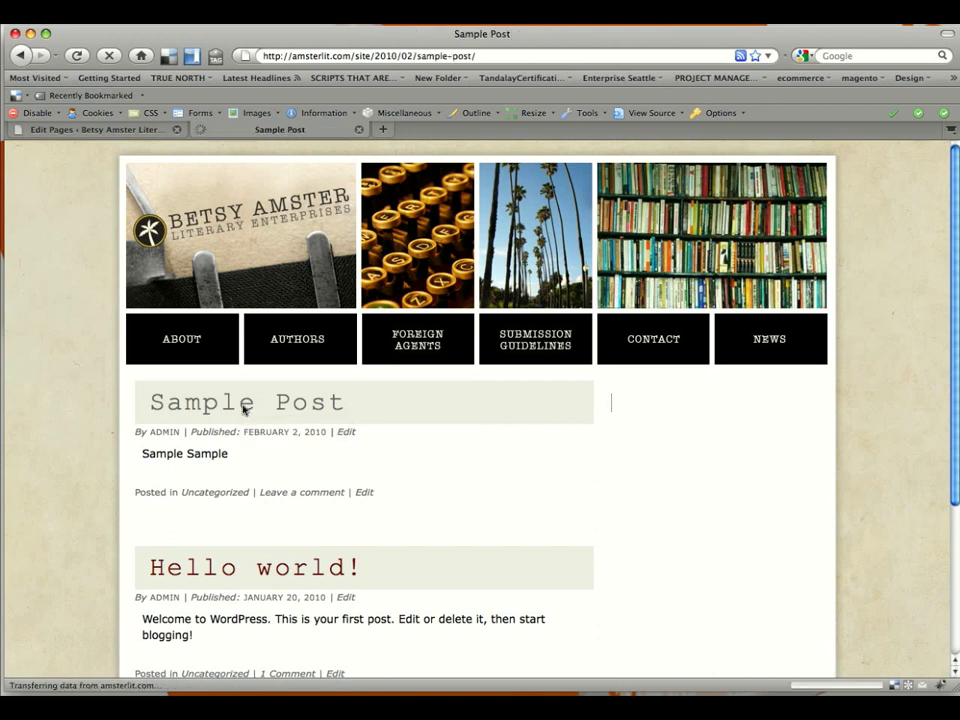
{"action": "left_click_drag", "start_coordinate": [953, 424], "coordinate": [953, 605]}
{"action": "left_click", "coordinate": [365, 408]}
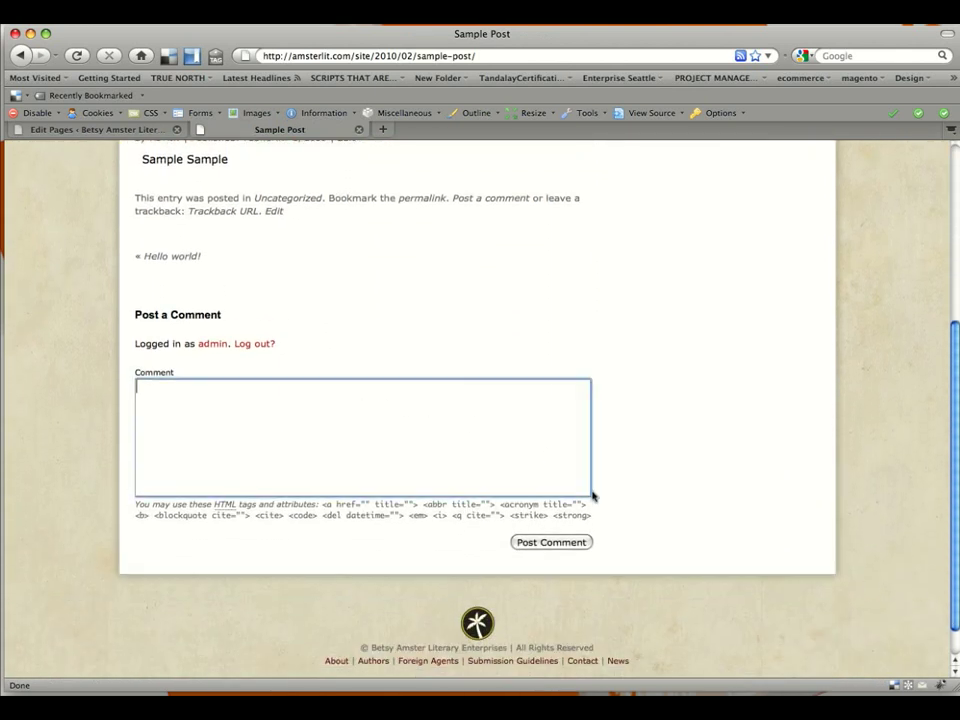
{"action": "scroll", "coordinate": [611, 402], "scroll_direction": "up", "scroll_amount": 5}
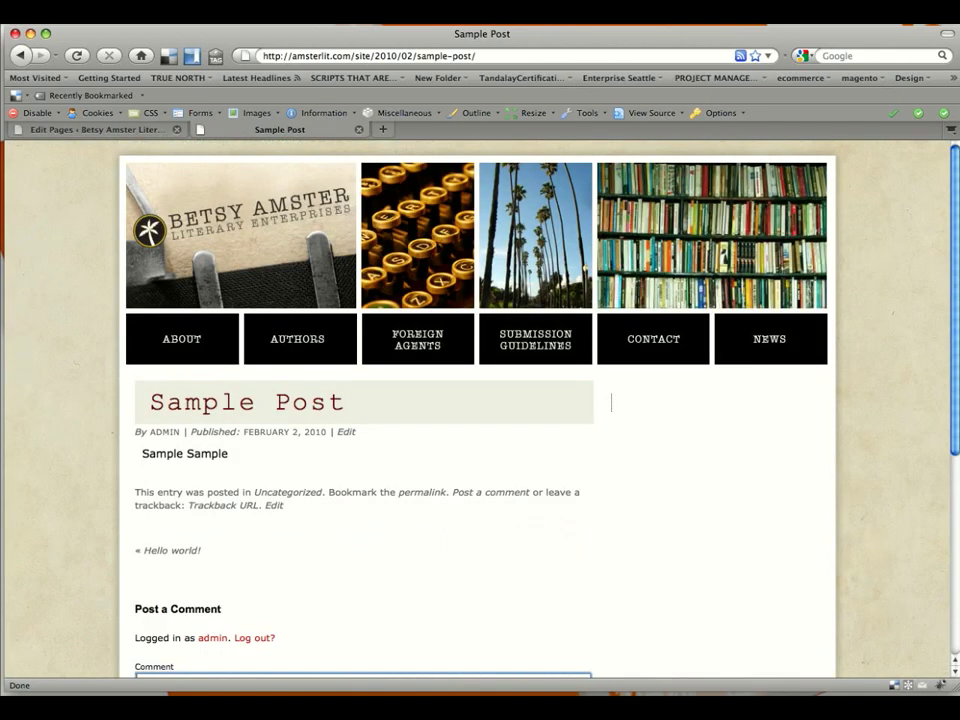
{"action": "left_click", "coordinate": [20, 57]}
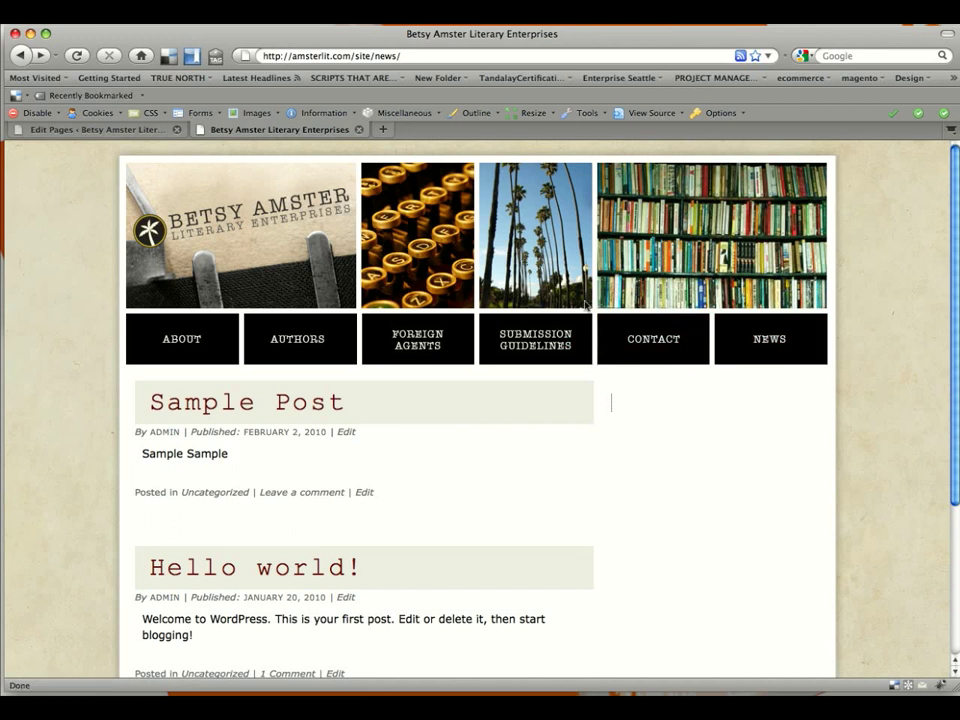
Step: Go to the site's WordPress admin and start a new post from the posts section
{"action": "left_click", "coordinate": [146, 135]}
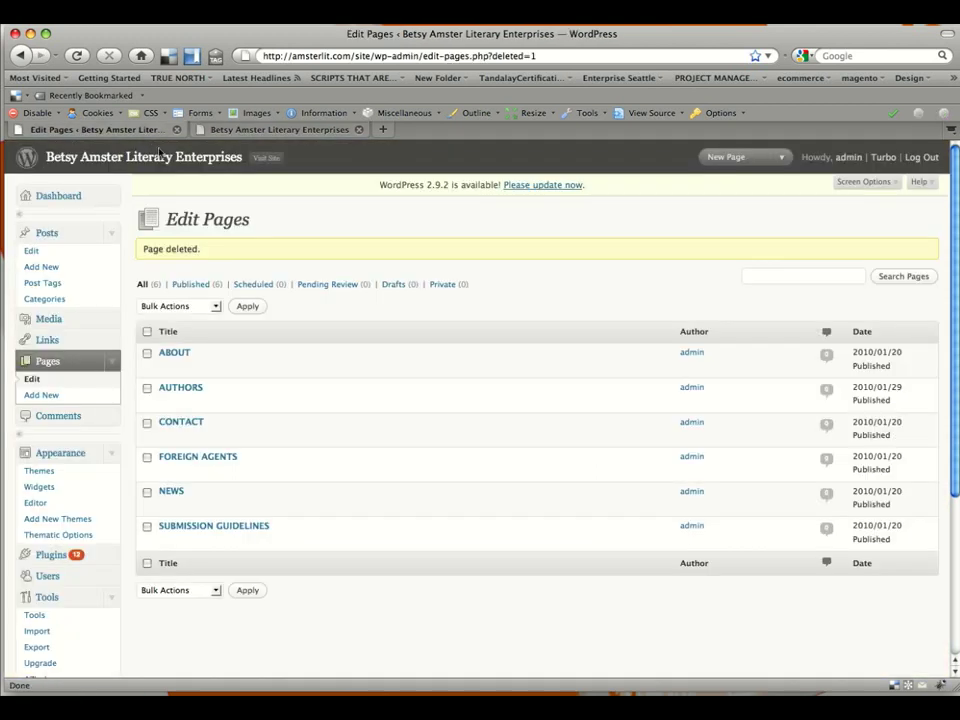
{"action": "left_click", "coordinate": [66, 196]}
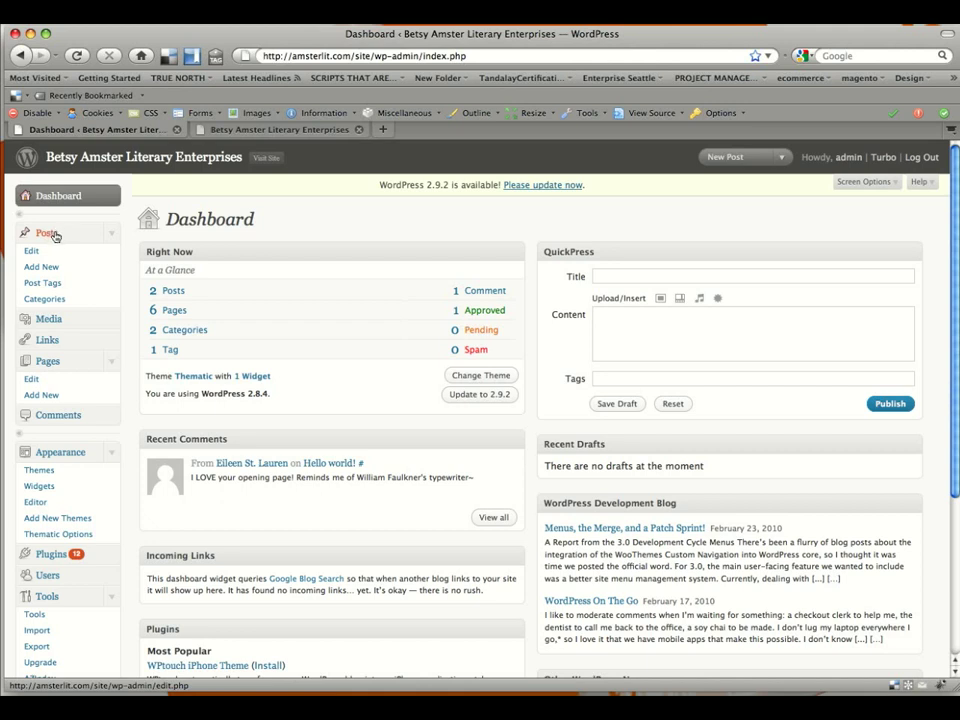
{"action": "left_click", "coordinate": [55, 236]}
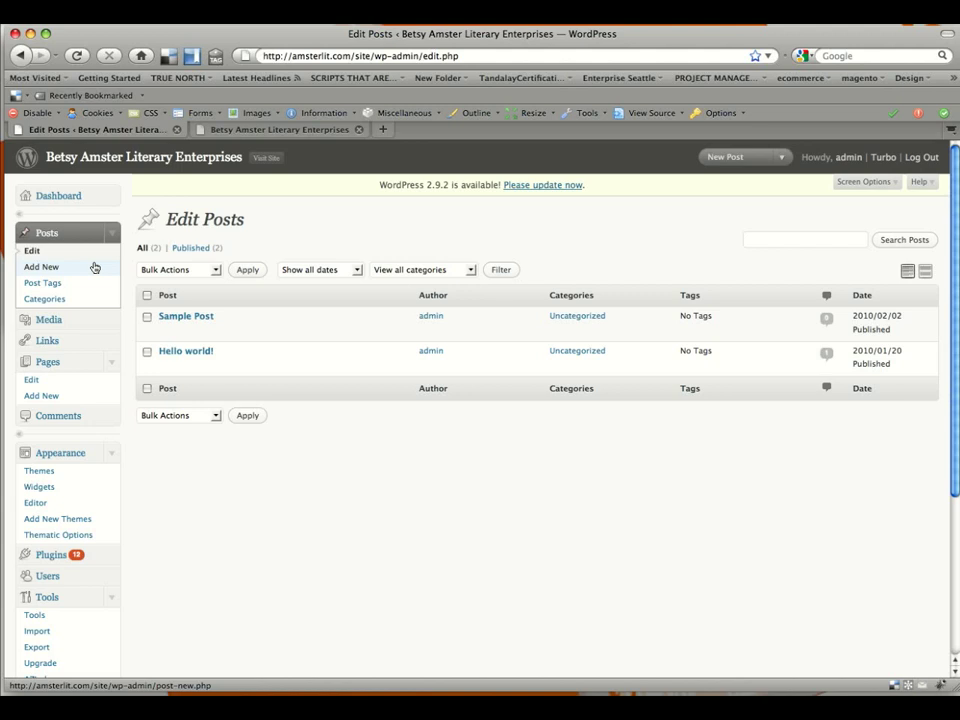
{"action": "left_click", "coordinate": [43, 272]}
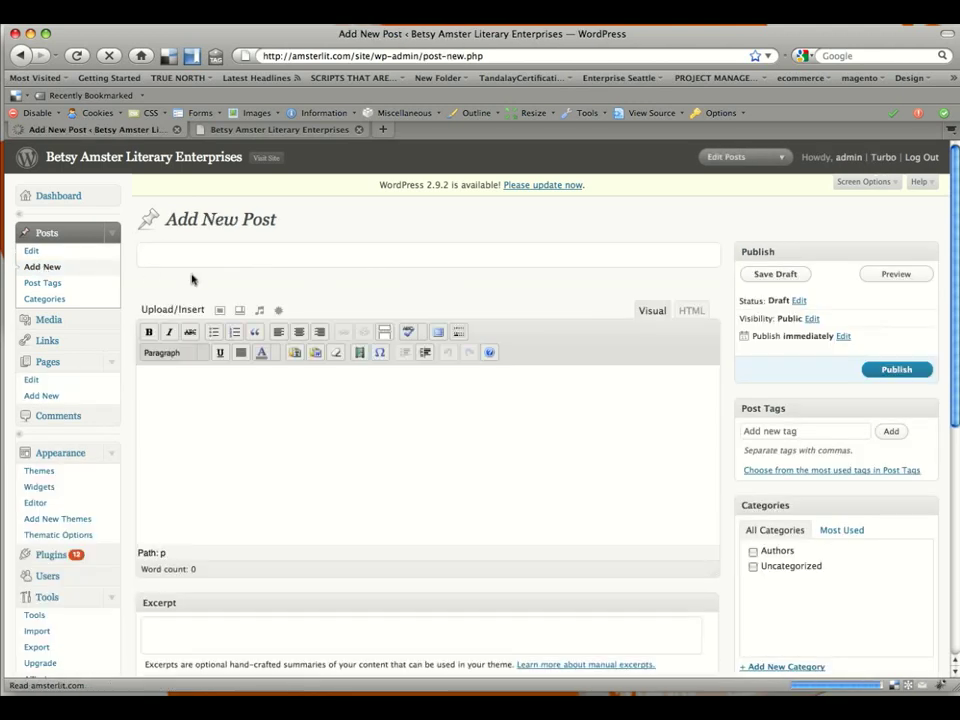
Step: Enter "Post Title" as the title of the new post
{"action": "left_click", "coordinate": [191, 263]}
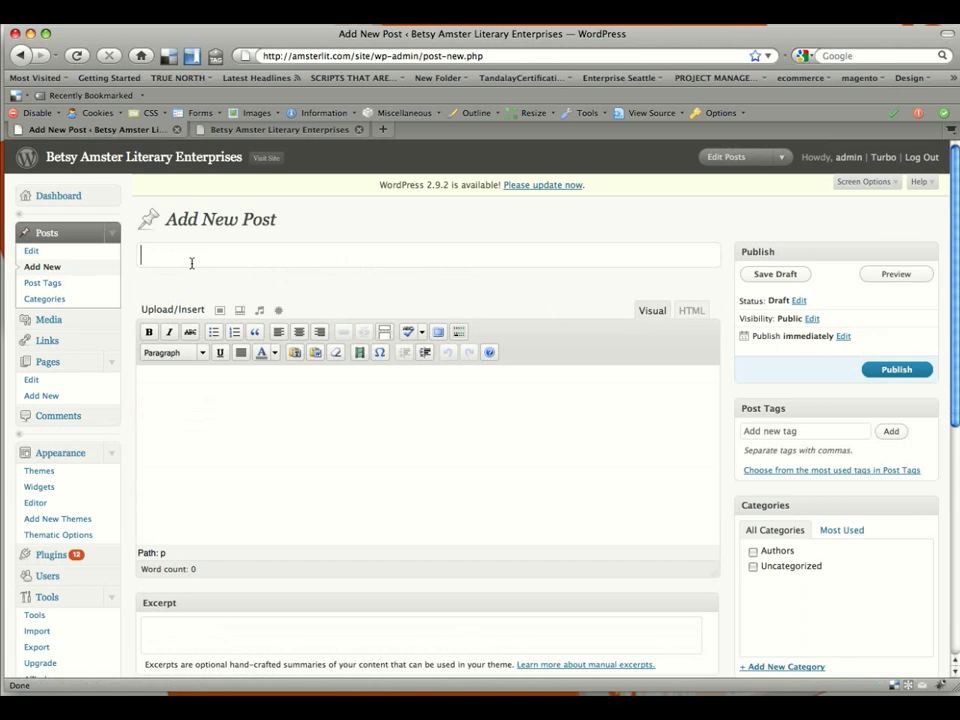
{"action": "type", "text": "Post ti"}
{"action": "key", "text": "BackSpace"}
{"action": "key", "text": "BackSpace"}
{"action": "type", "text": "ti"}
{"action": "key", "text": "BackSpace"}
{"action": "key", "text": "BackSpace"}
{"action": "type", "text": "Title"}
Step: Write "Add the content for that post" as the first paragraph of the post body
{"action": "left_click", "coordinate": [262, 378]}
{"action": "type", "text": "Add th"}
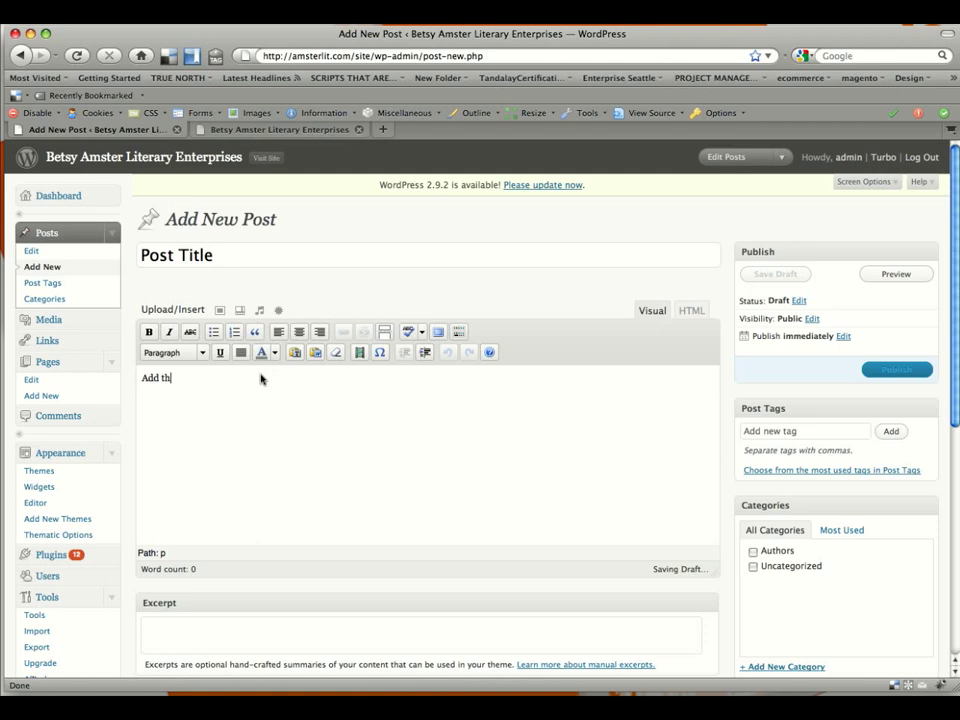
{"action": "type", "text": "e content for that post"}
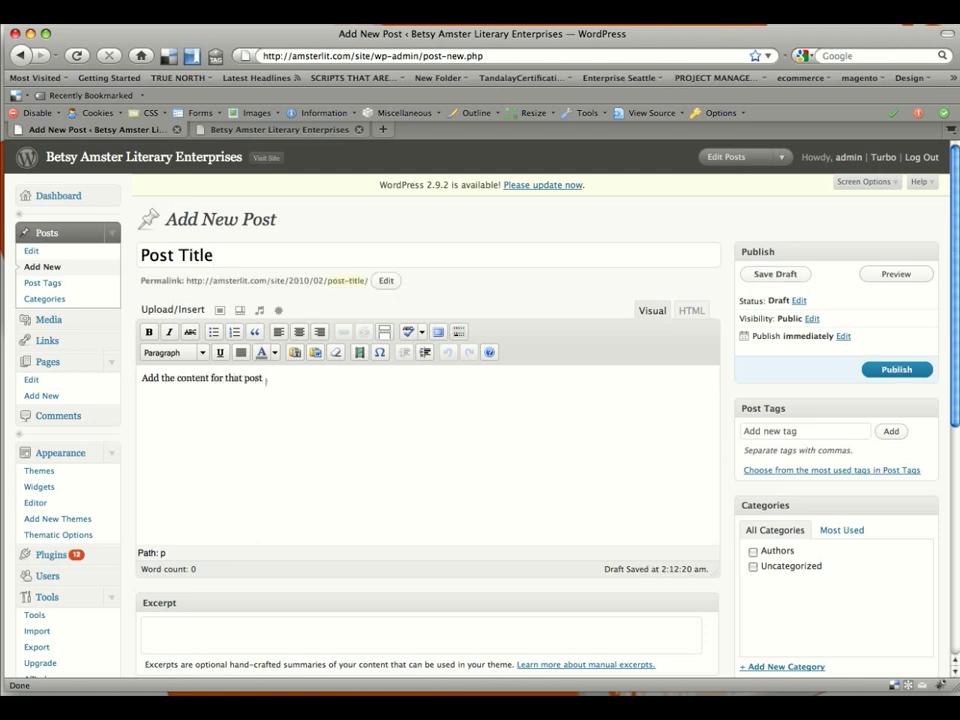
Step: Add a bulleted list below the paragraph with the items "bullet list" and "number2"
{"action": "key", "text": "Return"}
{"action": "left_click", "coordinate": [209, 332]}
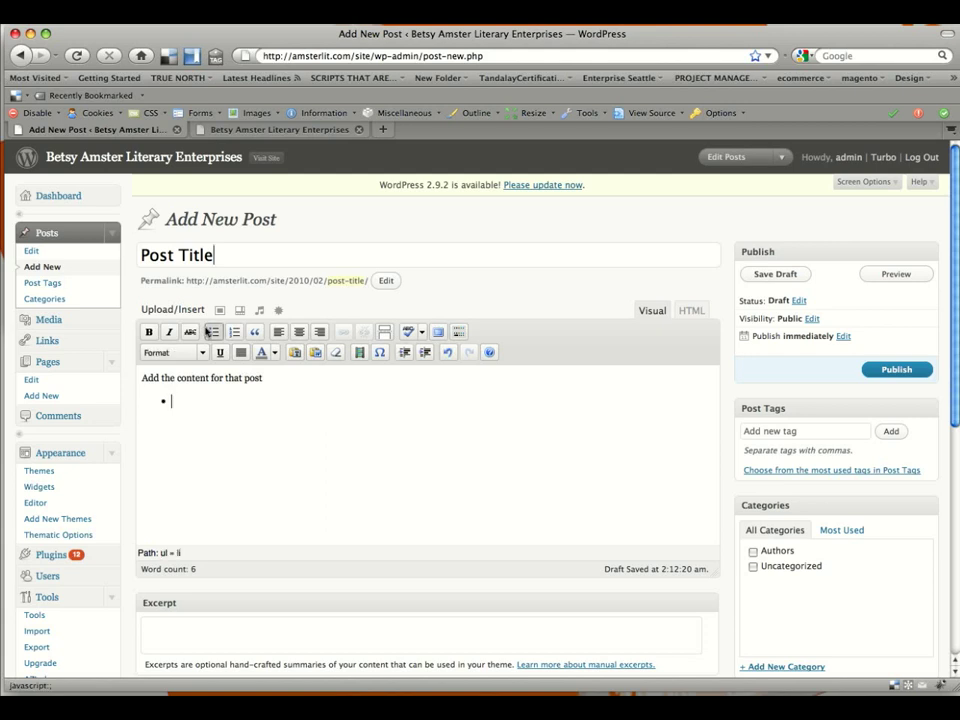
{"action": "type", "text": "bullet"}
{"action": "type", "text": " list "}
{"action": "type", "text": "number2"}
{"action": "key", "text": "Return"}
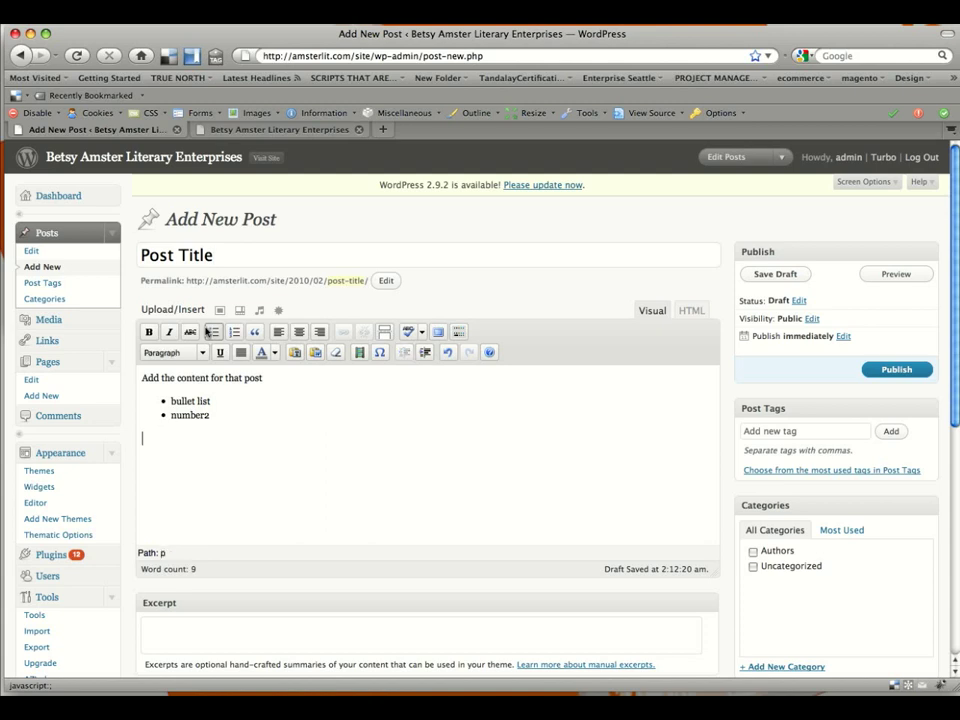
Step: Add a numbered list under the bullets with two items, each reading "numbers"
{"action": "left_click", "coordinate": [235, 333]}
{"action": "type", "text": "numbers"}
{"action": "key", "text": "Return"}
{"action": "type", "text": "number"}
{"action": "key", "text": "Return"}
{"action": "key", "text": "Return"}
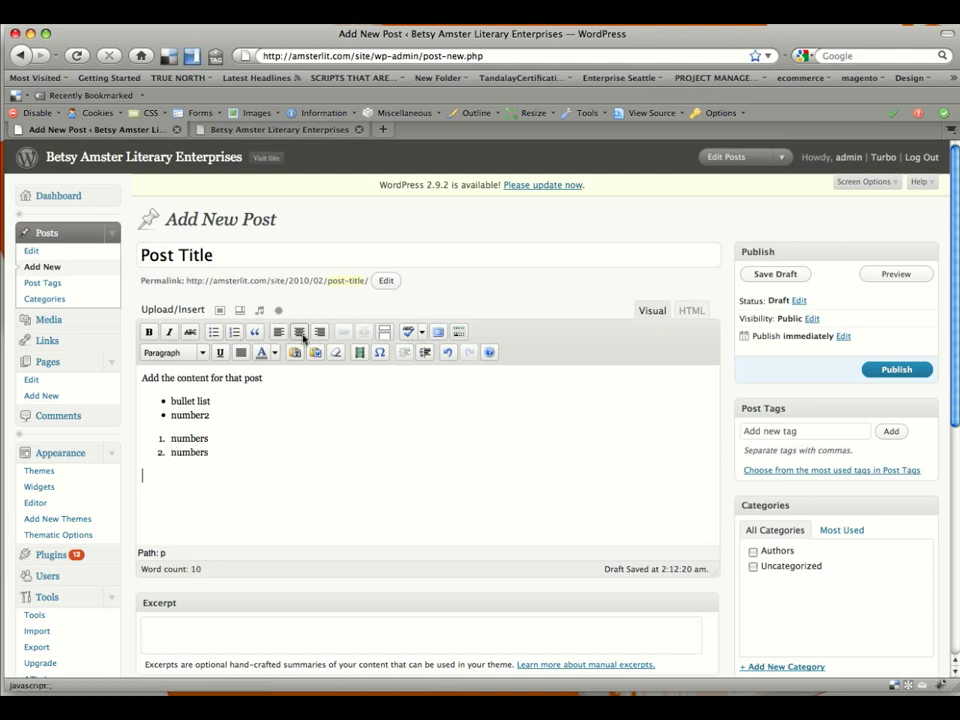
Step: Add a centered line reading "Centered Text" below the numbered list, followed by a new line
{"action": "left_click", "coordinate": [300, 332]}
{"action": "type", "text": "Centered Text"}
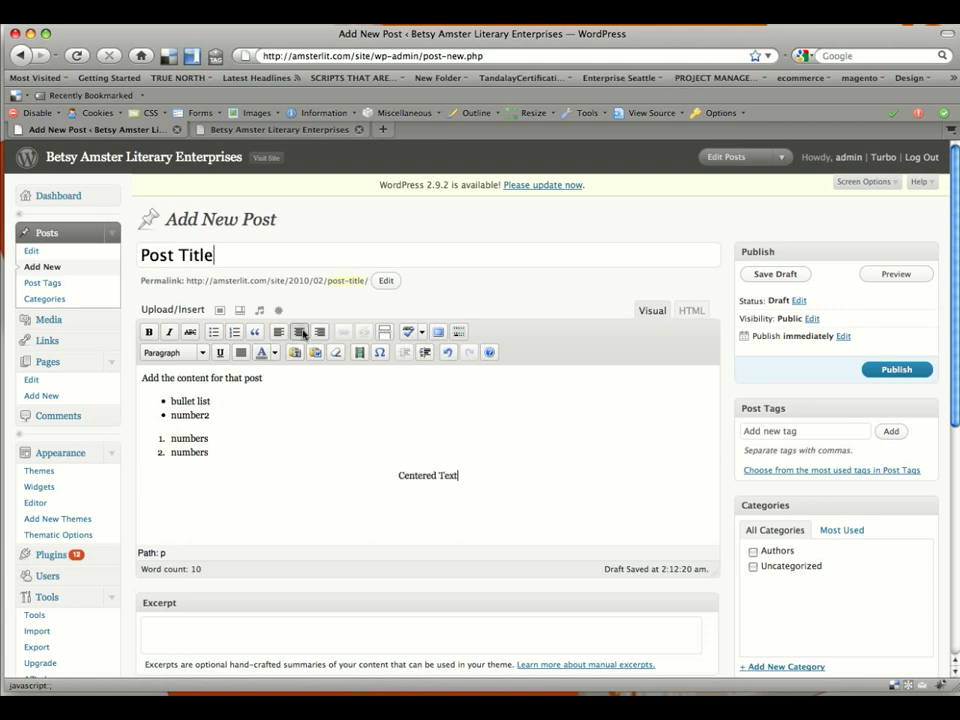
{"action": "key", "text": "Return"}
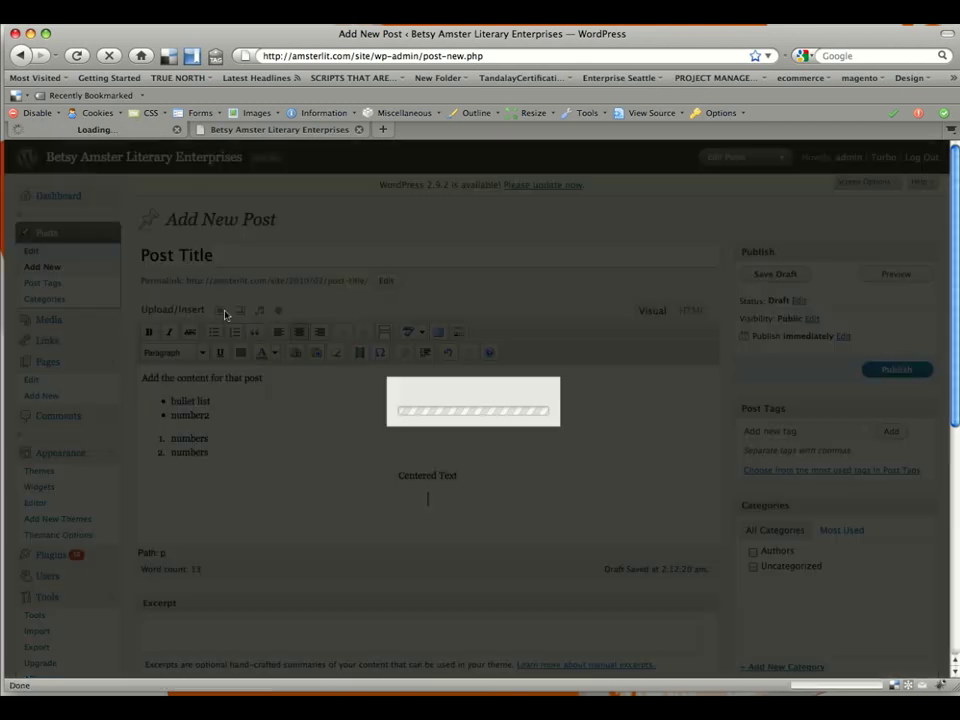
Step: Upload BloomBoosterPro.jpg from the Desktop and insert it into the post below the centered text
{"action": "left_click", "coordinate": [220, 316]}
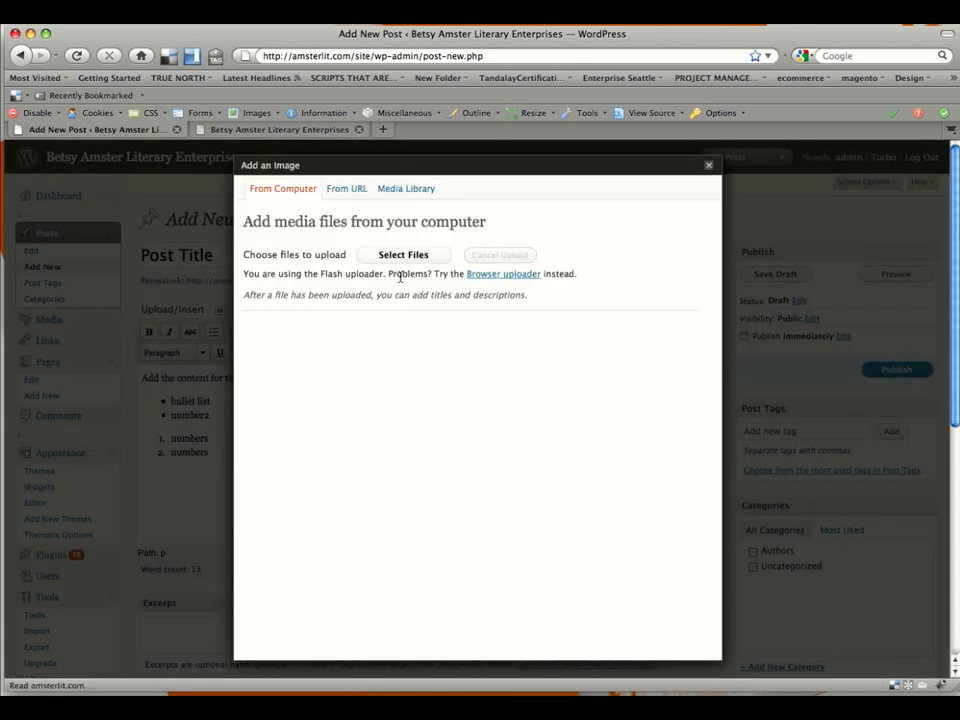
{"action": "left_click", "coordinate": [405, 254]}
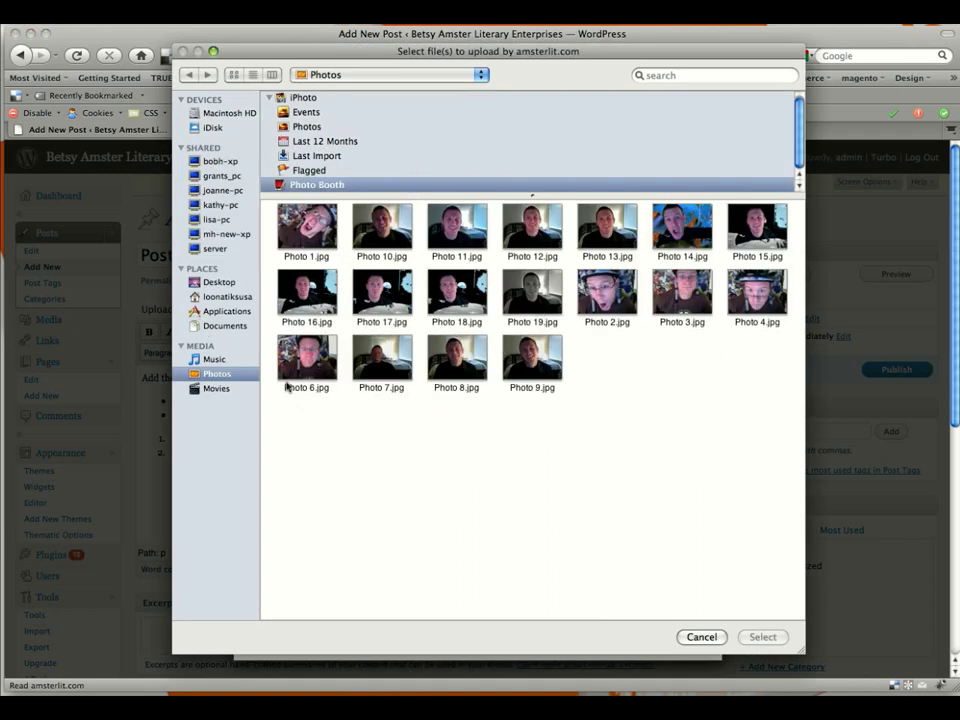
{"action": "left_click", "coordinate": [215, 282]}
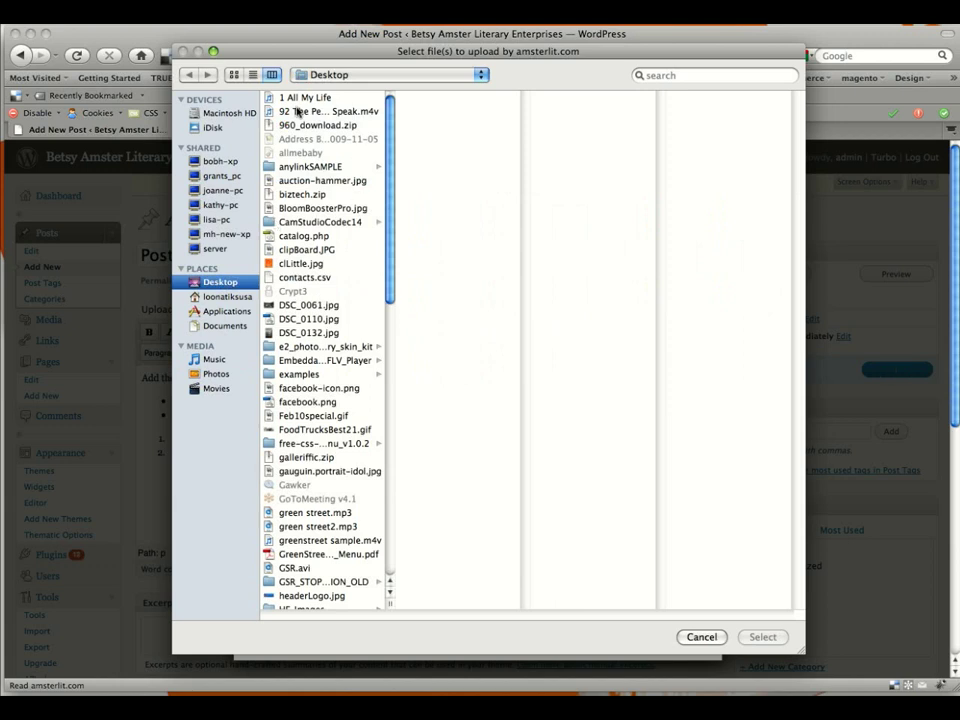
{"action": "left_click", "coordinate": [326, 206]}
{"action": "key", "text": "Return"}
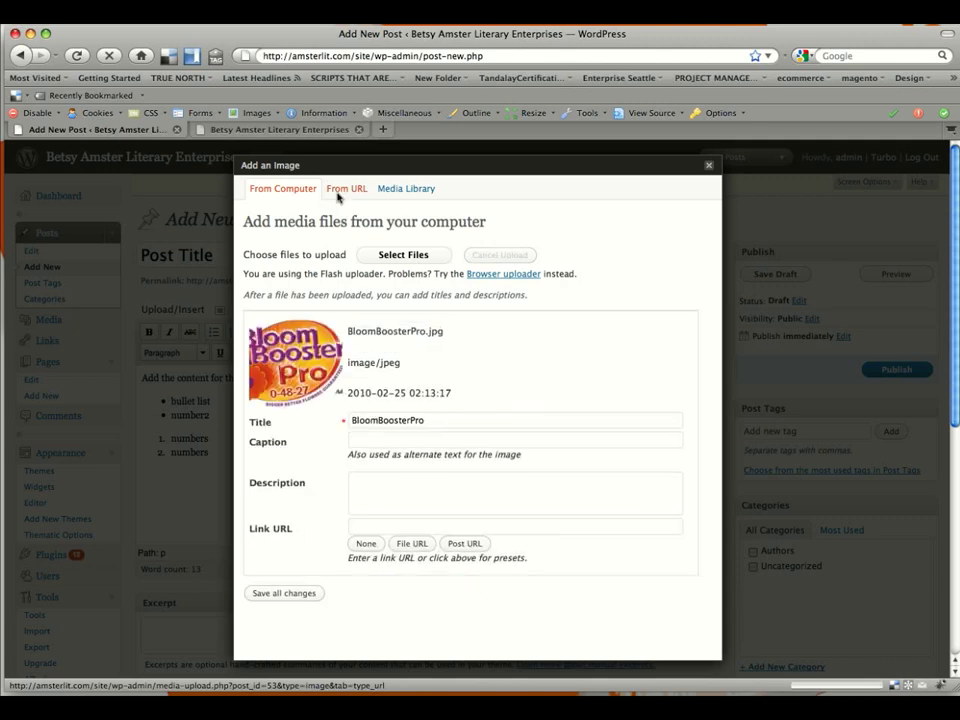
{"action": "scroll", "coordinate": [718, 343], "scroll_direction": "down", "scroll_amount": 2}
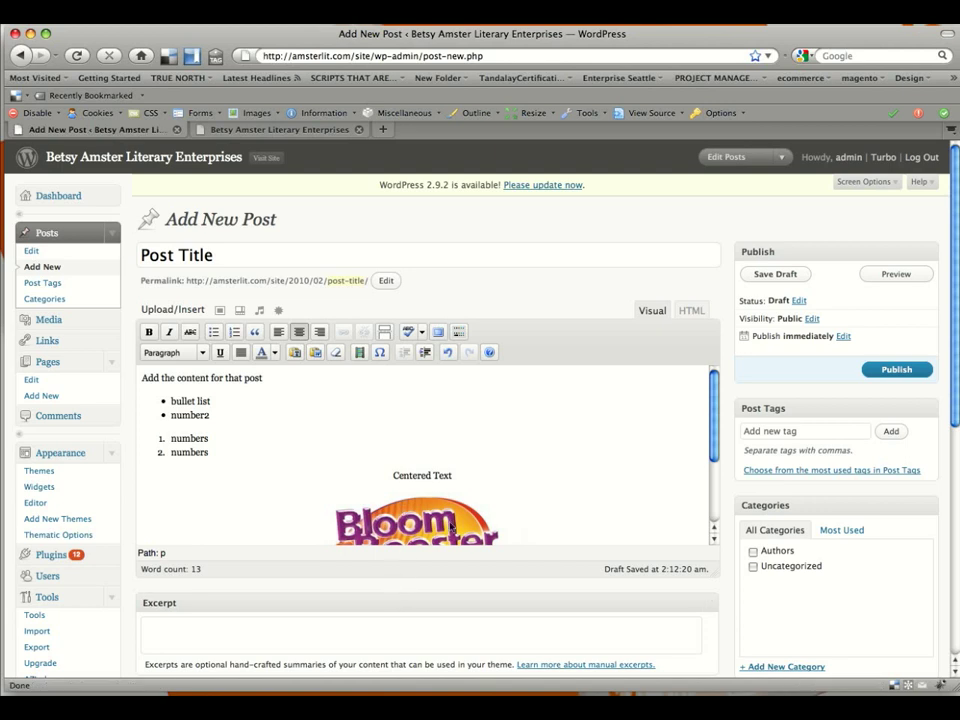
Step: Examine the inserted image's basic and advanced settings, and close them without making changes
{"action": "left_click", "coordinate": [451, 527]}
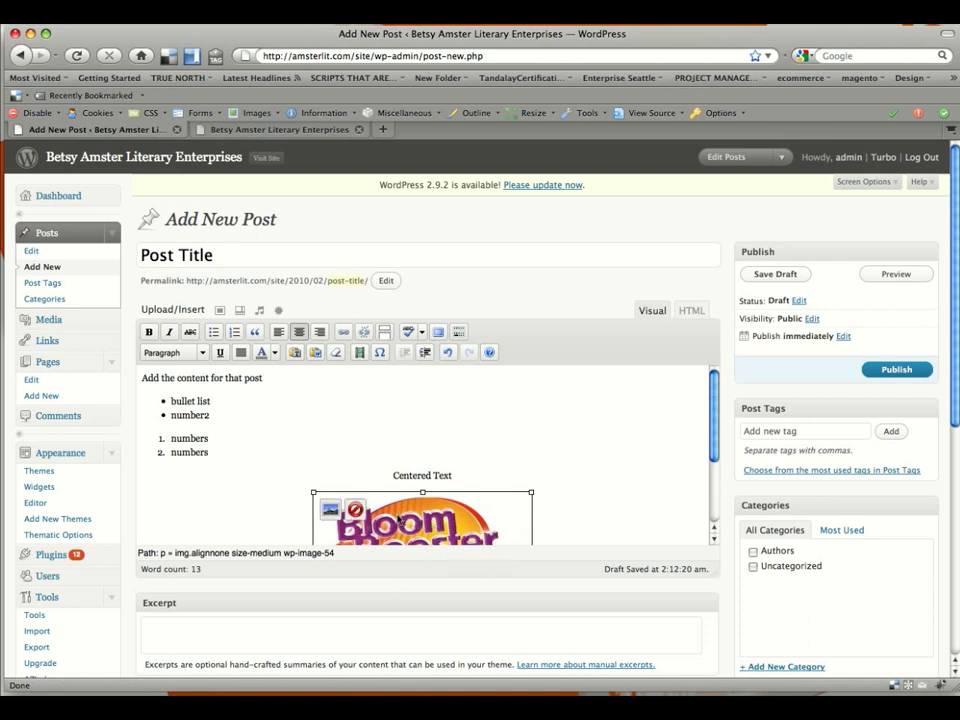
{"action": "left_click", "coordinate": [331, 512]}
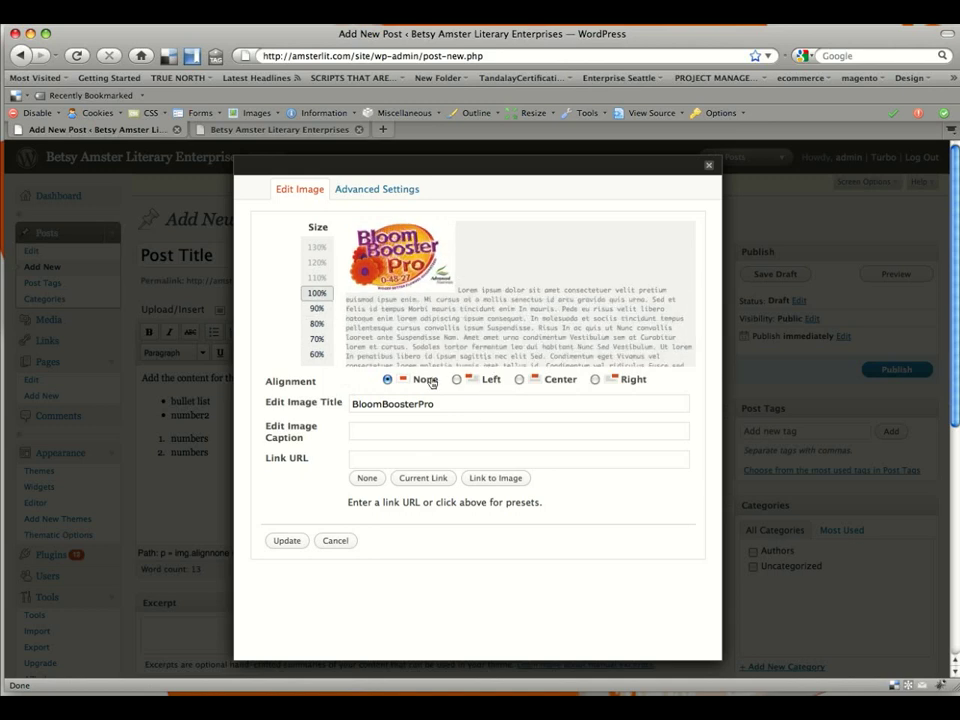
{"action": "left_click", "coordinate": [363, 191]}
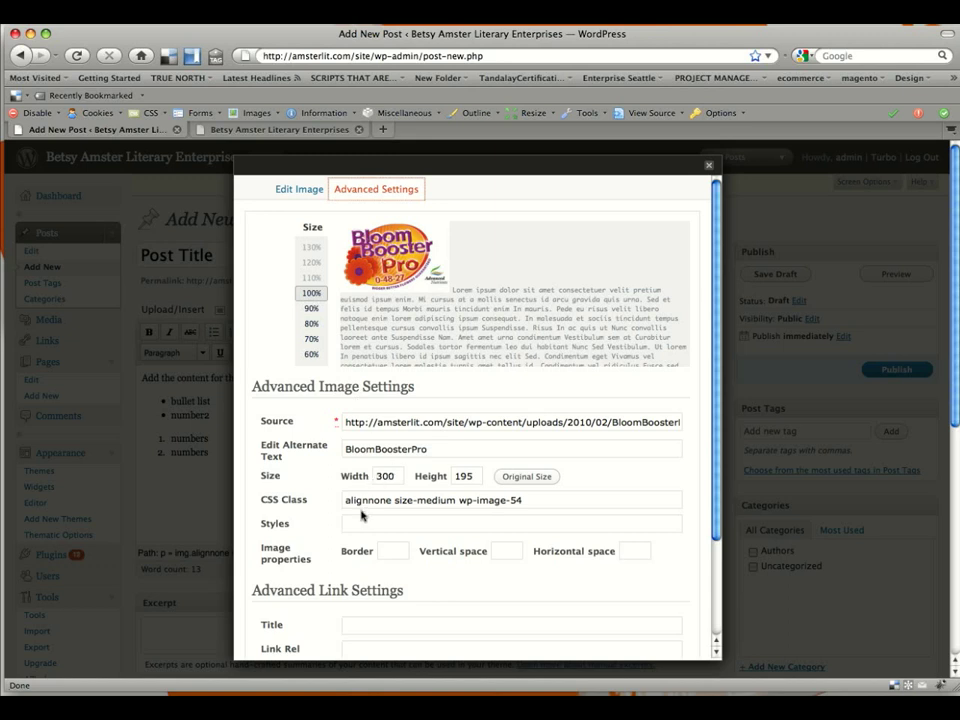
{"action": "left_click_drag", "start_coordinate": [715, 528], "coordinate": [716, 625]}
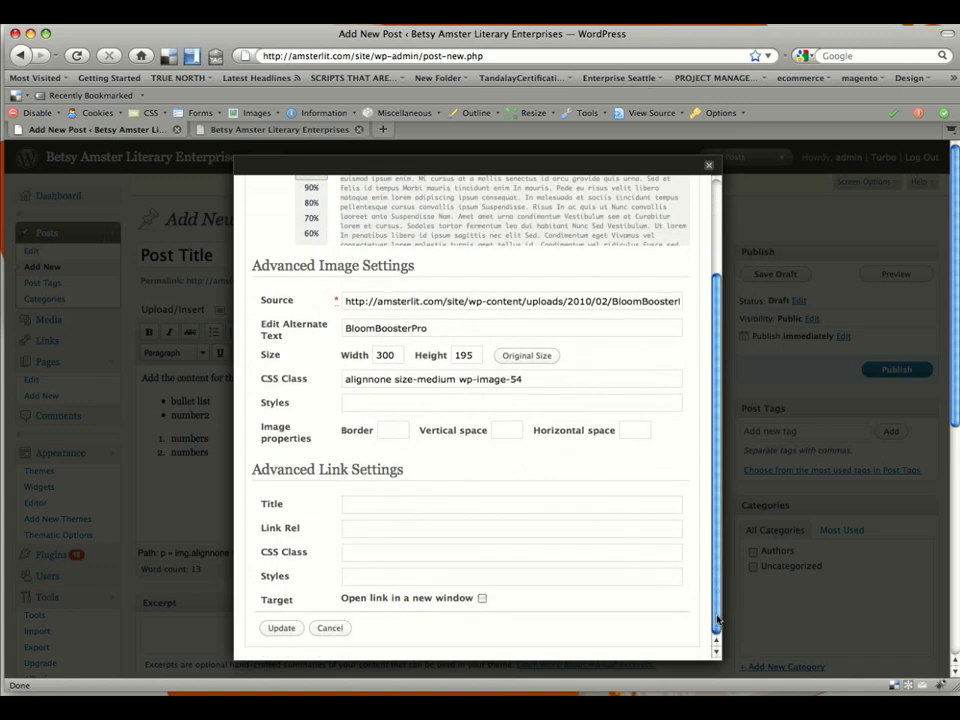
{"action": "left_click", "coordinate": [707, 168]}
{"action": "left_click", "coordinate": [654, 430]}
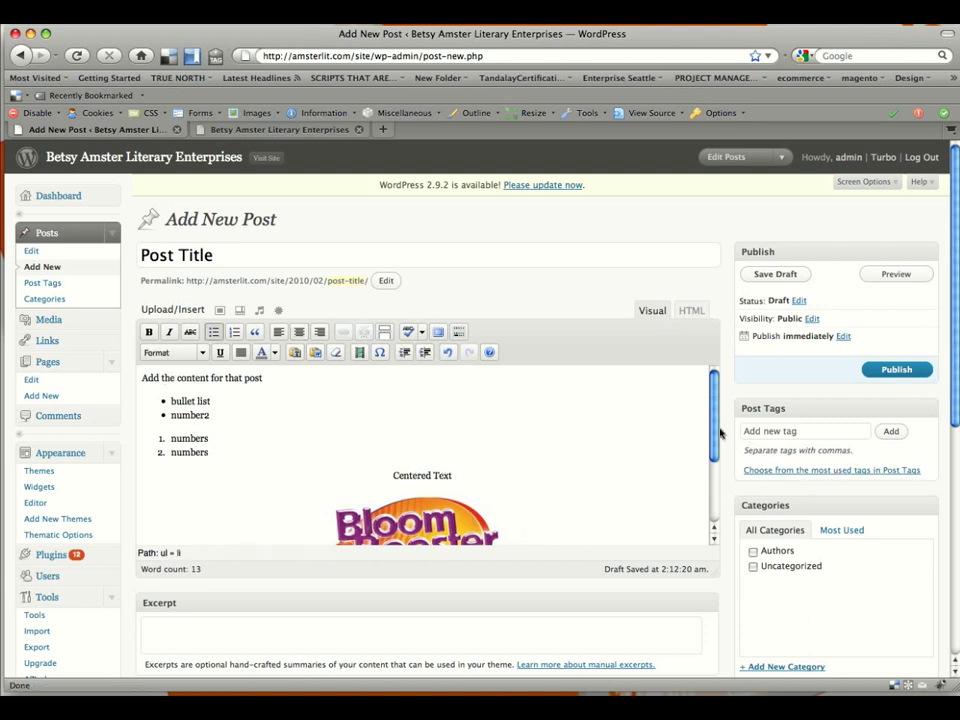
Step: Review the post's excerpt, trackback, custom field and discussion options, and open a preview of the post
{"action": "scroll", "coordinate": [714, 437], "scroll_direction": "down", "scroll_amount": 3}
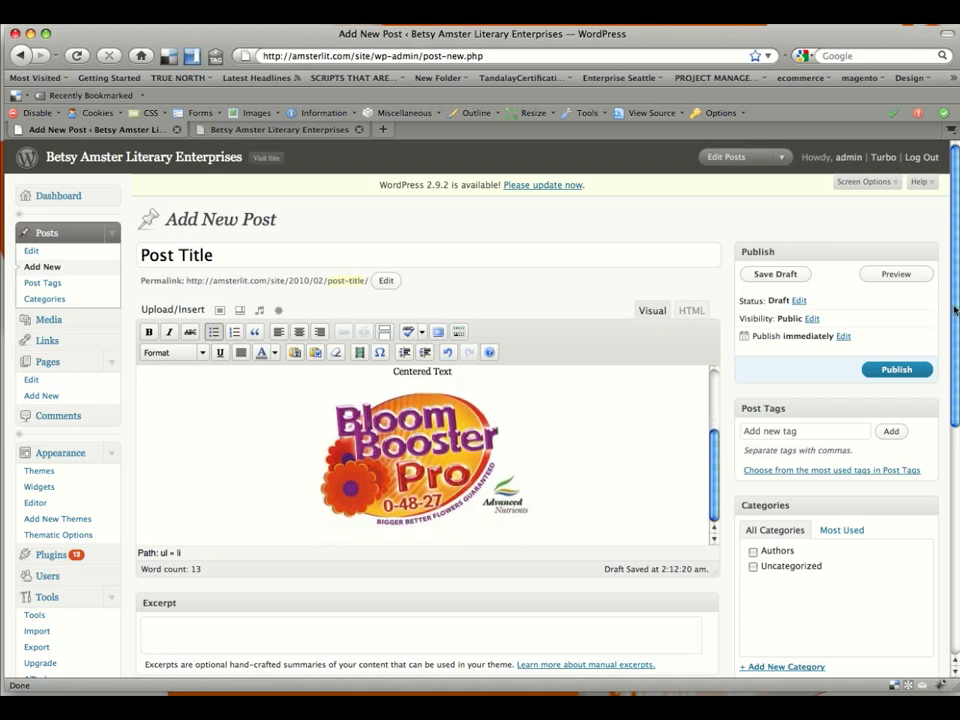
{"action": "scroll", "coordinate": [954, 325], "scroll_direction": "down", "scroll_amount": 1}
{"action": "scroll", "coordinate": [954, 325], "scroll_direction": "down", "scroll_amount": 3}
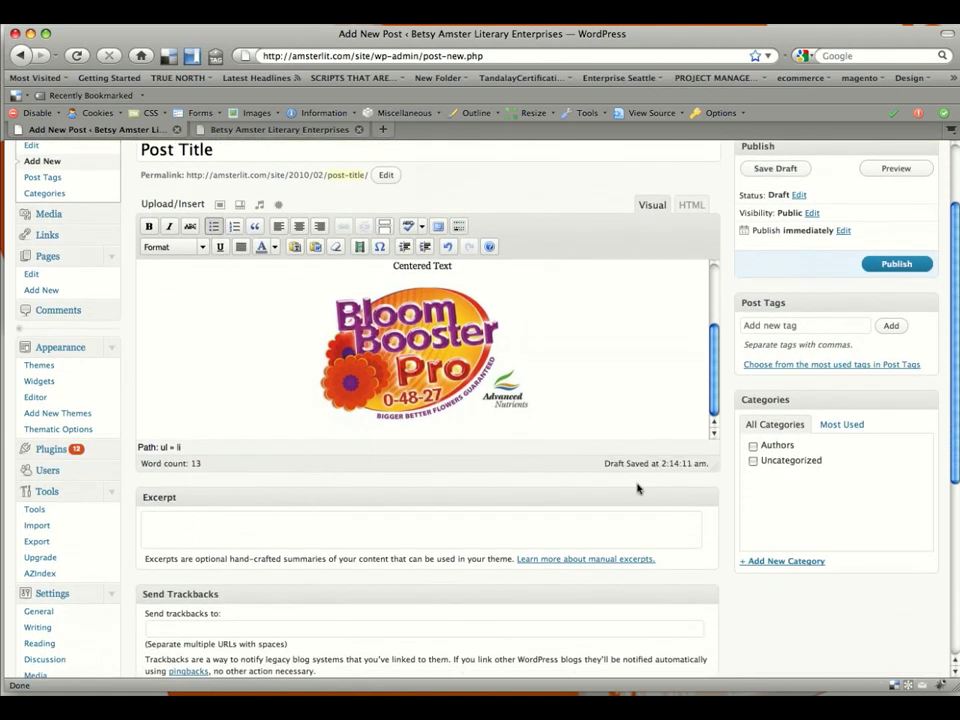
{"action": "scroll", "coordinate": [957, 493], "scroll_direction": "down", "scroll_amount": 3}
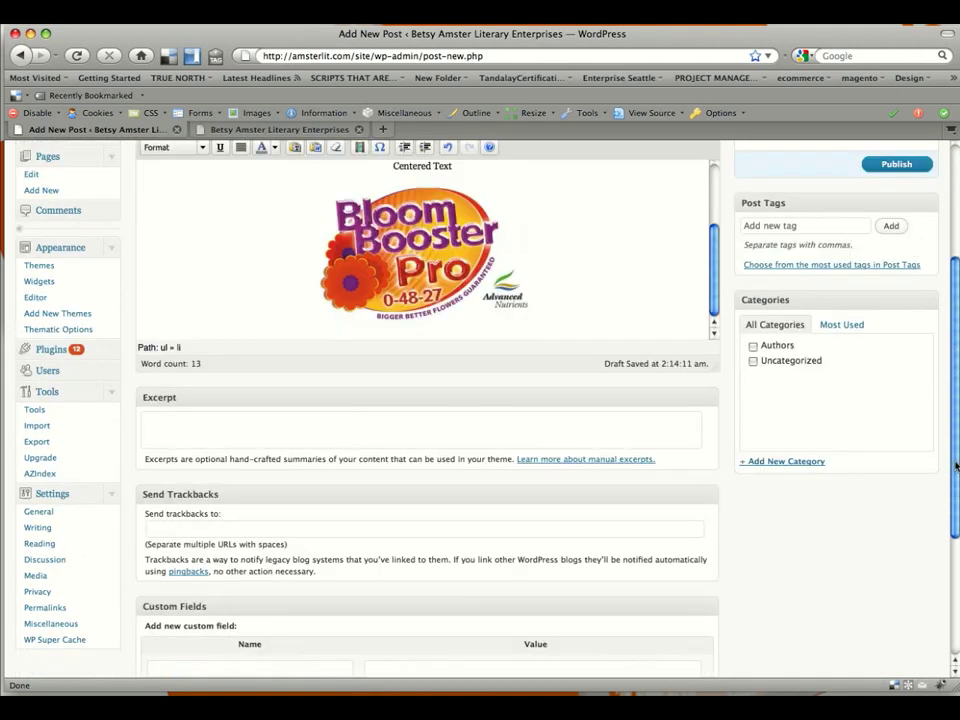
{"action": "scroll", "coordinate": [957, 493], "scroll_direction": "down", "scroll_amount": 3}
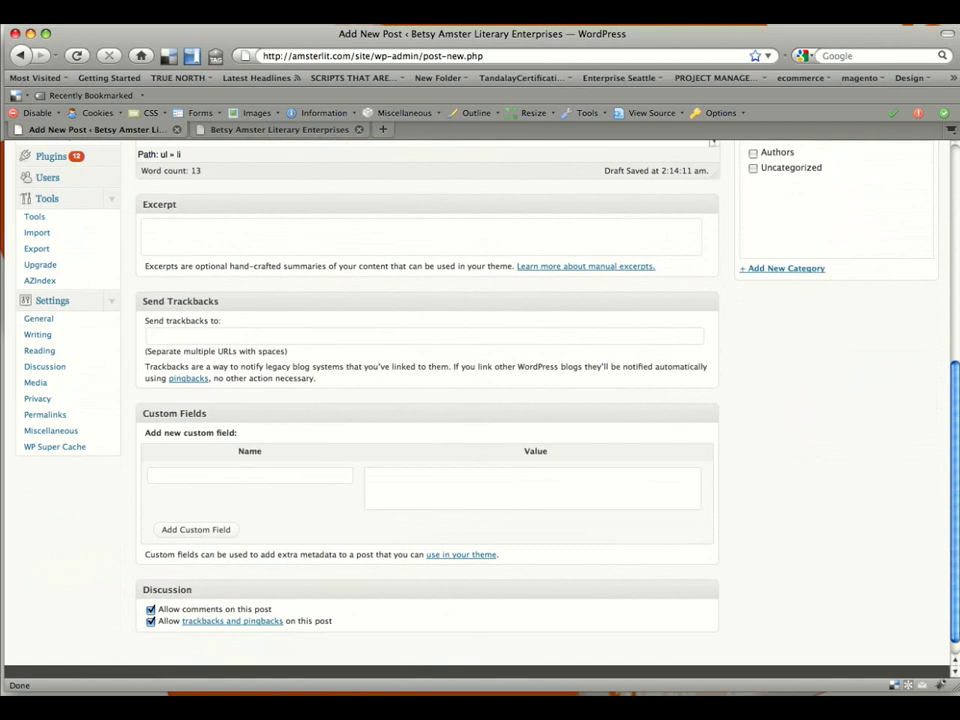
{"action": "scroll", "coordinate": [428, 400], "scroll_direction": "down", "scroll_amount": 1}
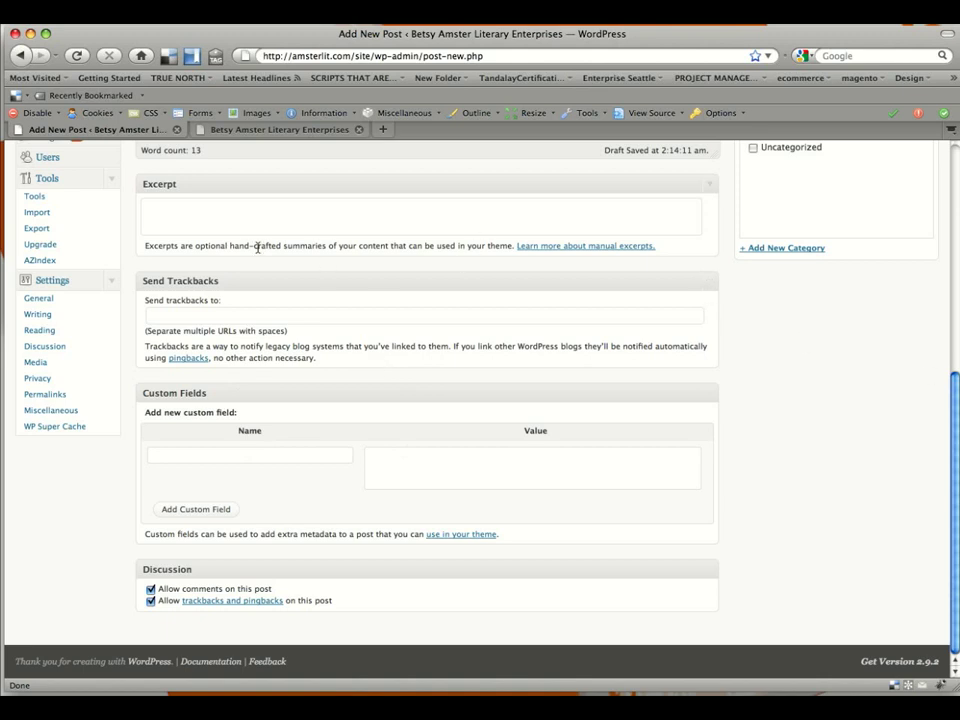
{"action": "scroll", "coordinate": [819, 313], "scroll_direction": "up", "scroll_amount": 15}
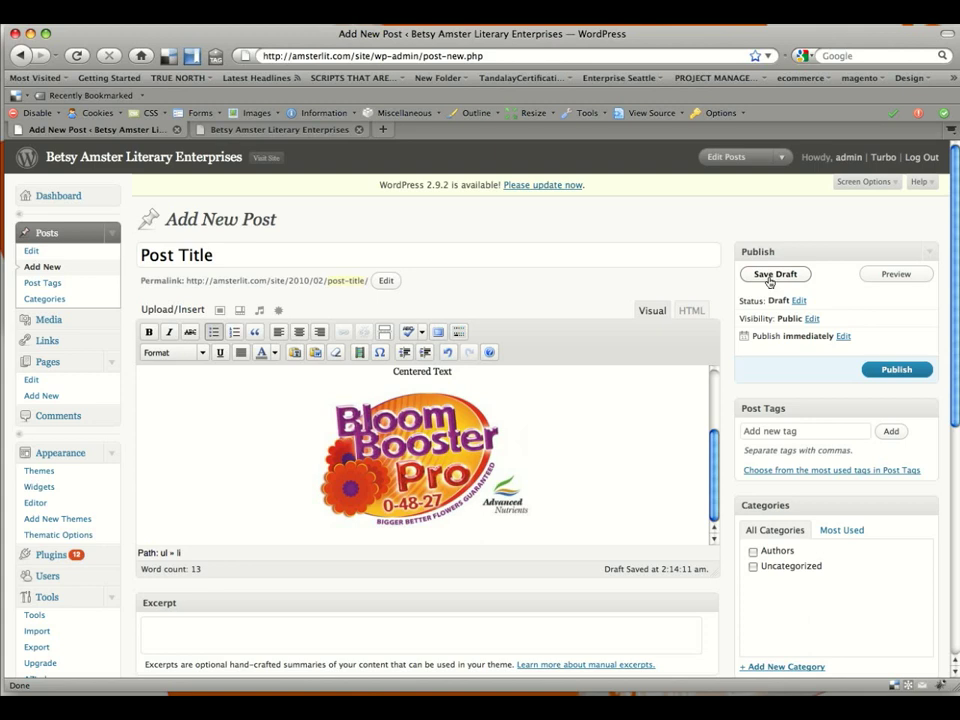
{"action": "left_click", "coordinate": [869, 281]}
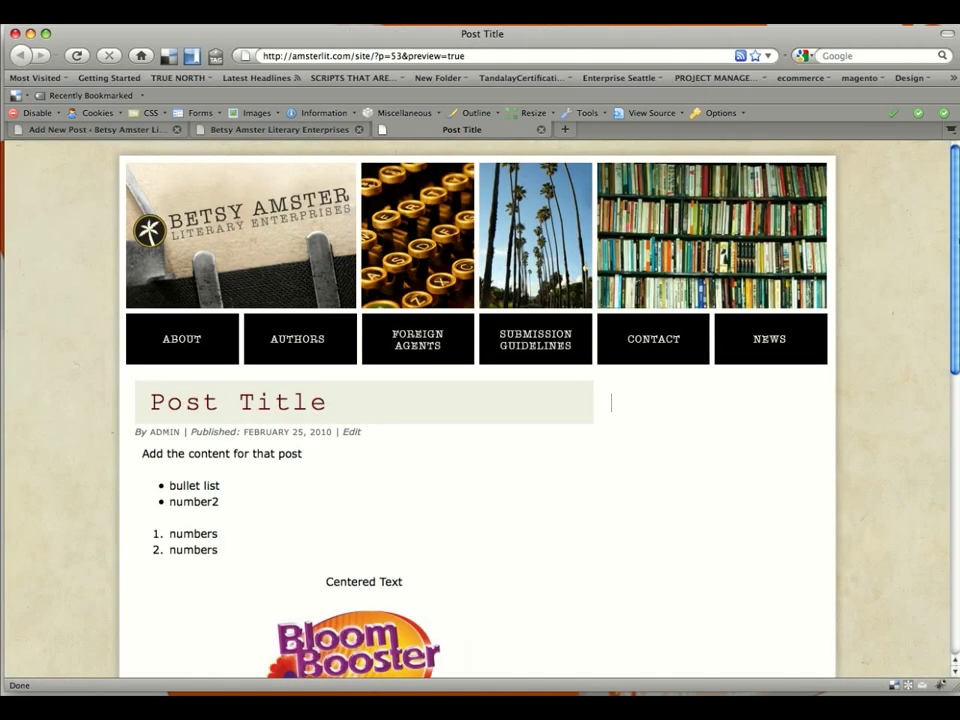
Step: Look over the post's content in the site preview and return to the post editor
{"action": "scroll", "coordinate": [956, 347], "scroll_direction": "down", "scroll_amount": 5}
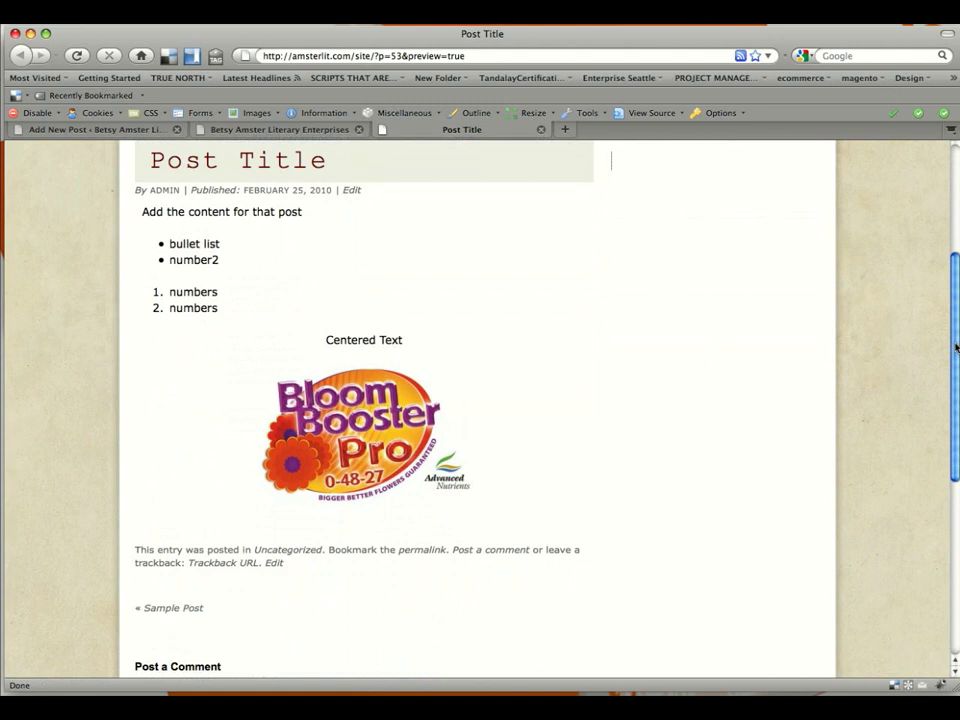
{"action": "left_click", "coordinate": [121, 131]}
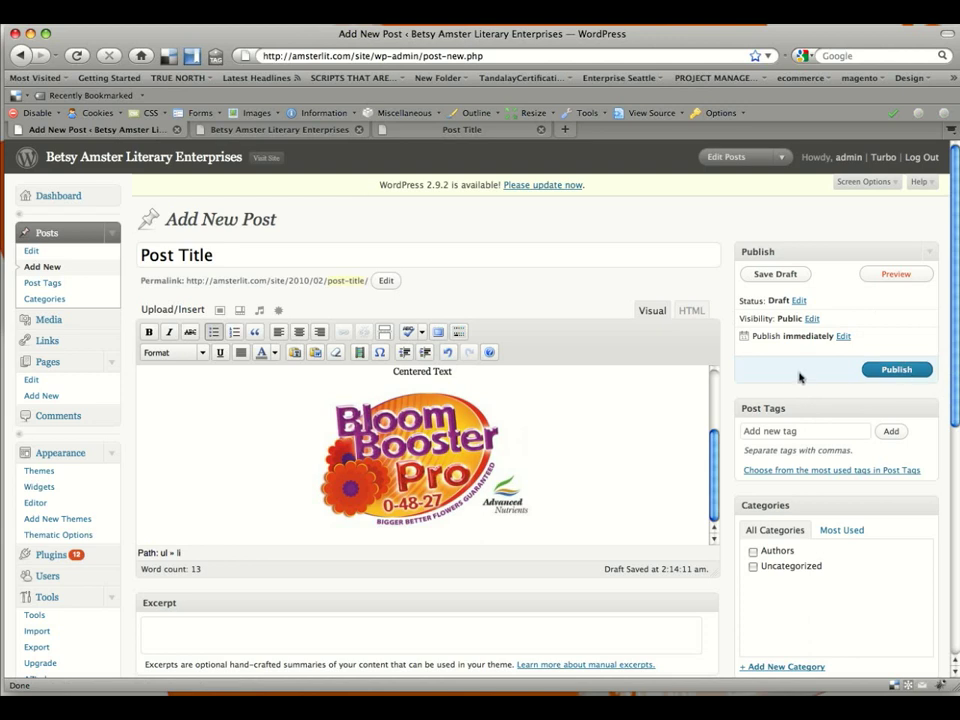
{"action": "left_click", "coordinate": [889, 378]}
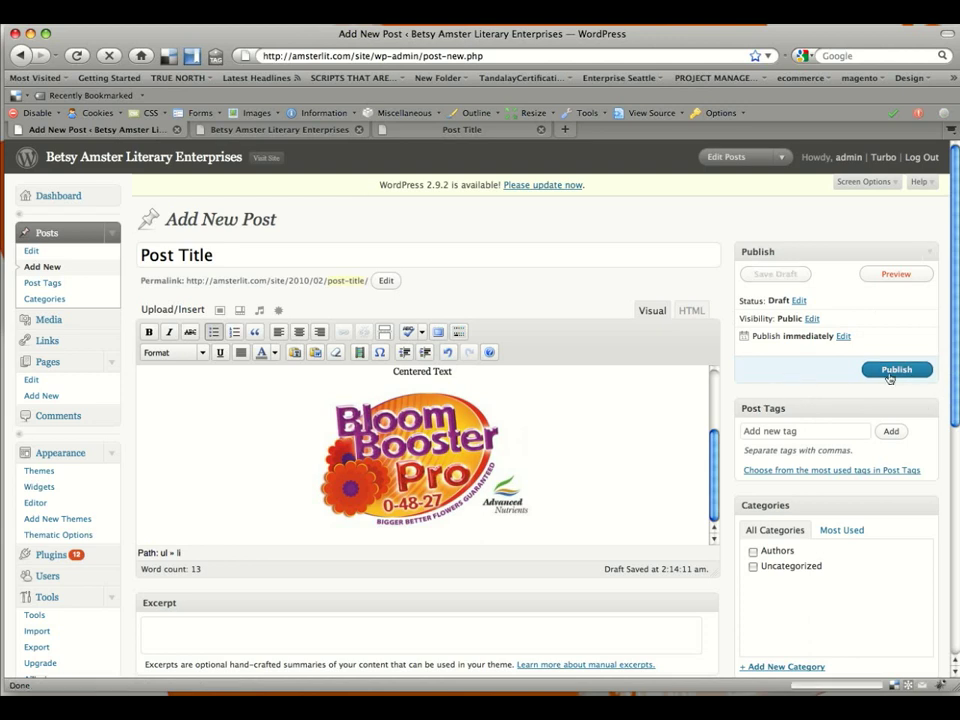
Step: Add the tags "bloom booster" and "centered text" to the post
{"action": "left_click", "coordinate": [775, 430]}
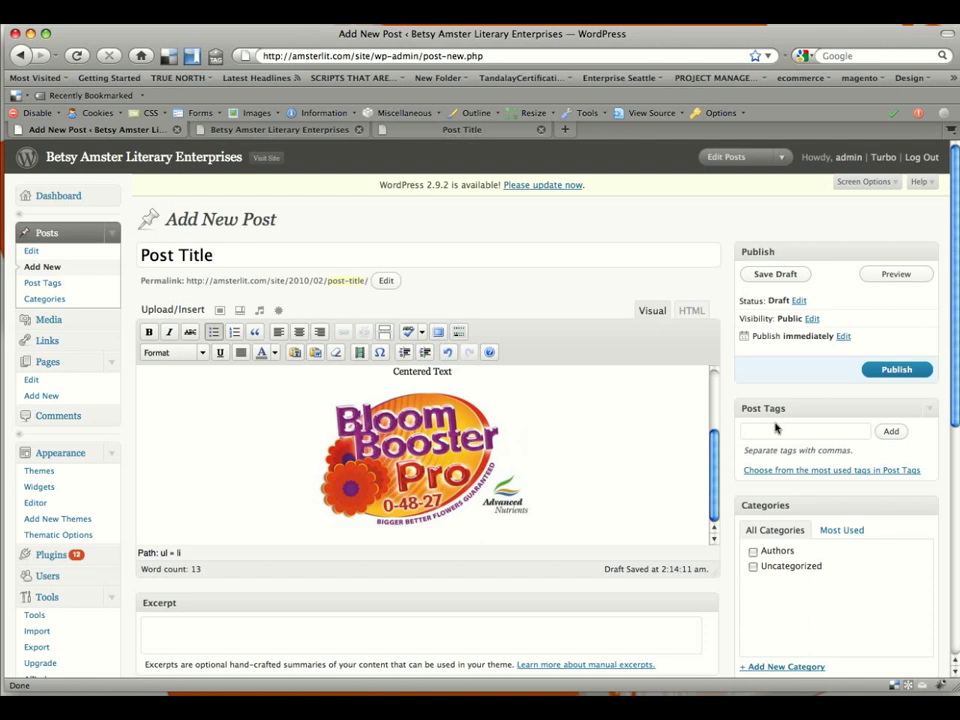
{"action": "left_click", "coordinate": [775, 429]}
{"action": "type", "text": "bloom booster"}
{"action": "left_click", "coordinate": [891, 431]}
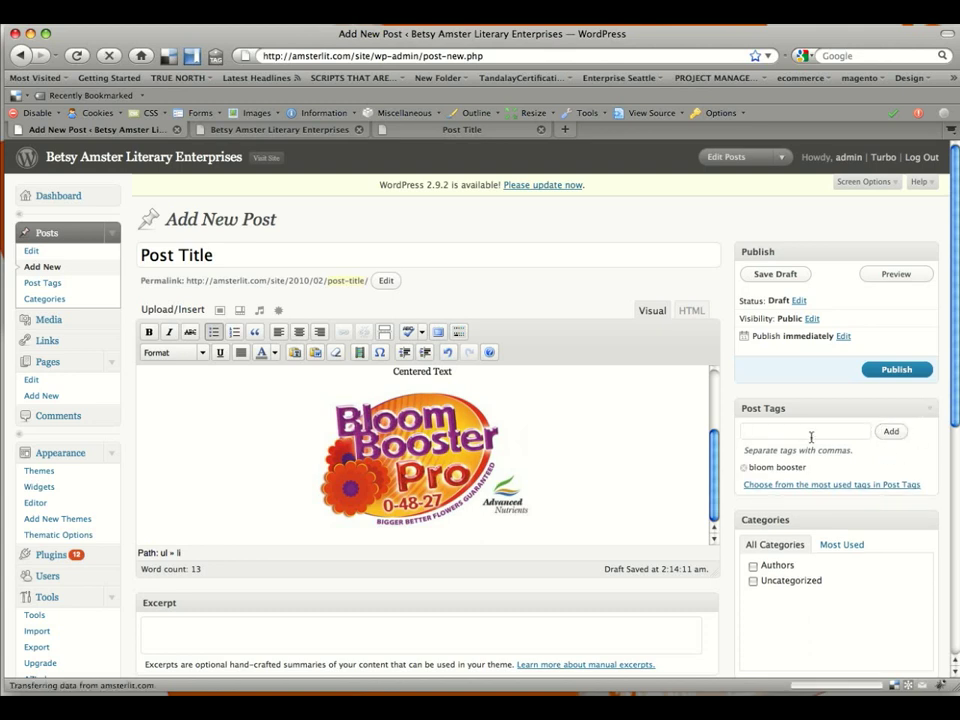
{"action": "type", "text": "centered text"}
{"action": "left_click", "coordinate": [897, 437]}
Step: Check how categories are shown under the posts on the site's news page, and return to the post editor
{"action": "scroll", "coordinate": [950, 305], "scroll_direction": "down", "scroll_amount": 3}
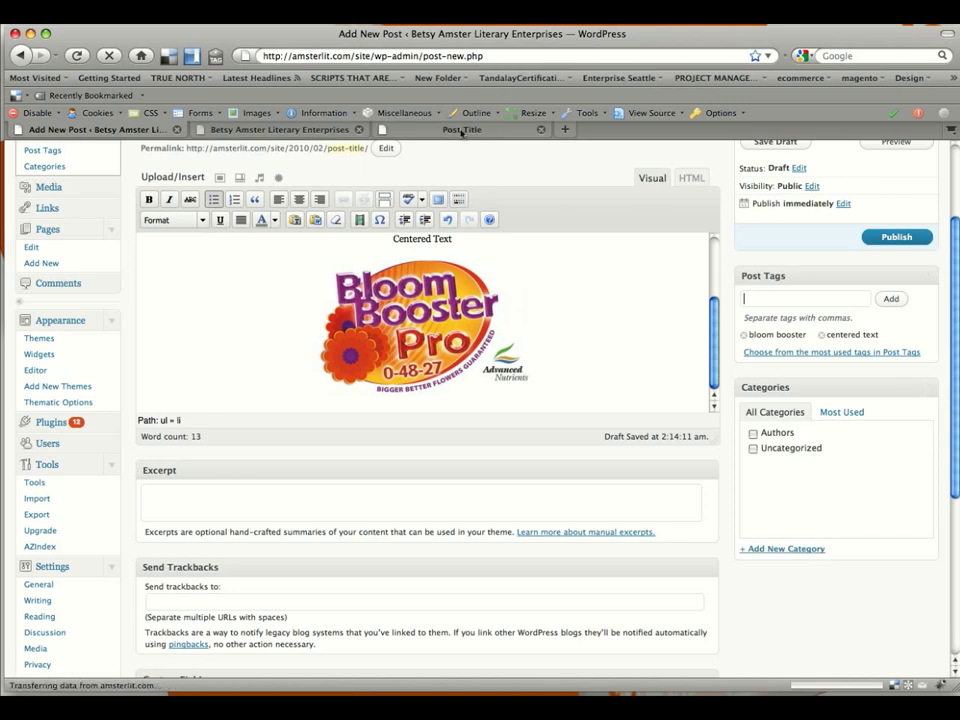
{"action": "left_click", "coordinate": [300, 131]}
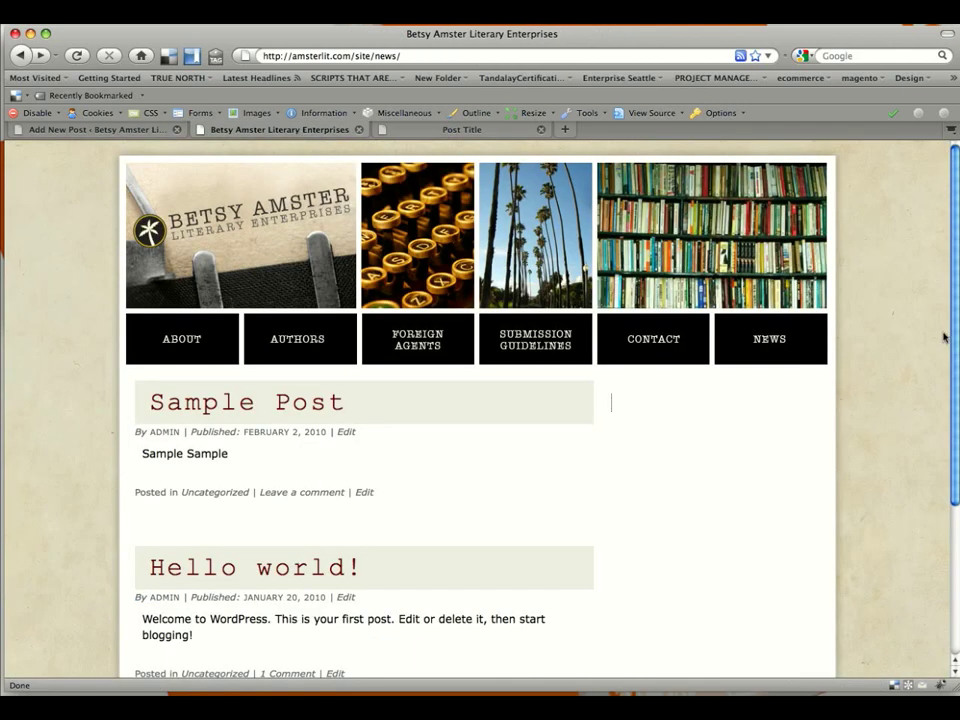
{"action": "left_click_drag", "start_coordinate": [953, 338], "coordinate": [953, 423]}
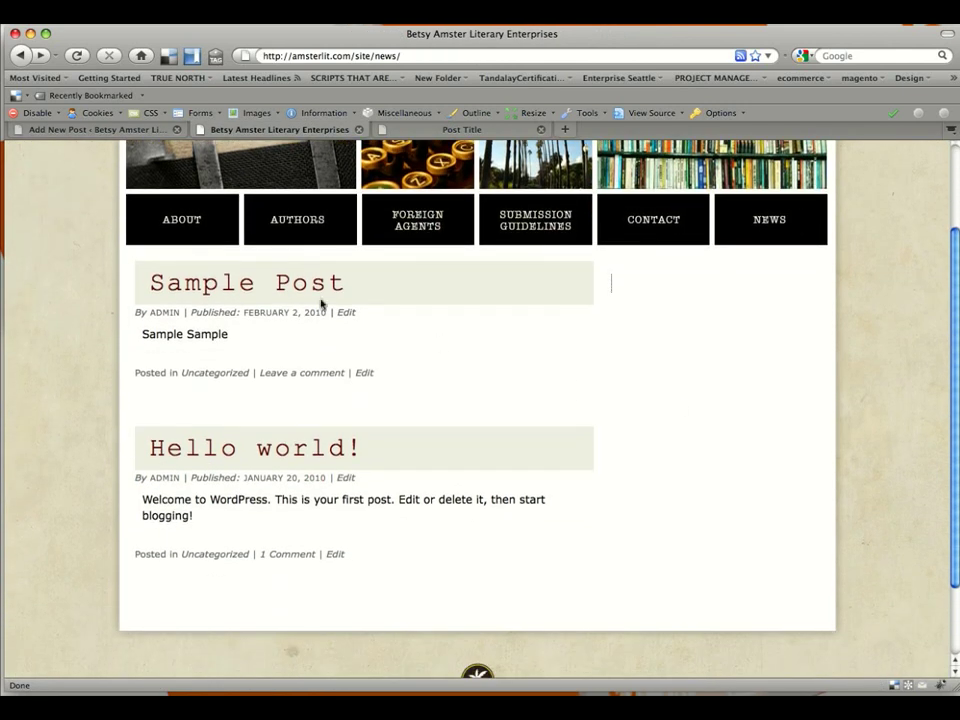
{"action": "left_click", "coordinate": [125, 131]}
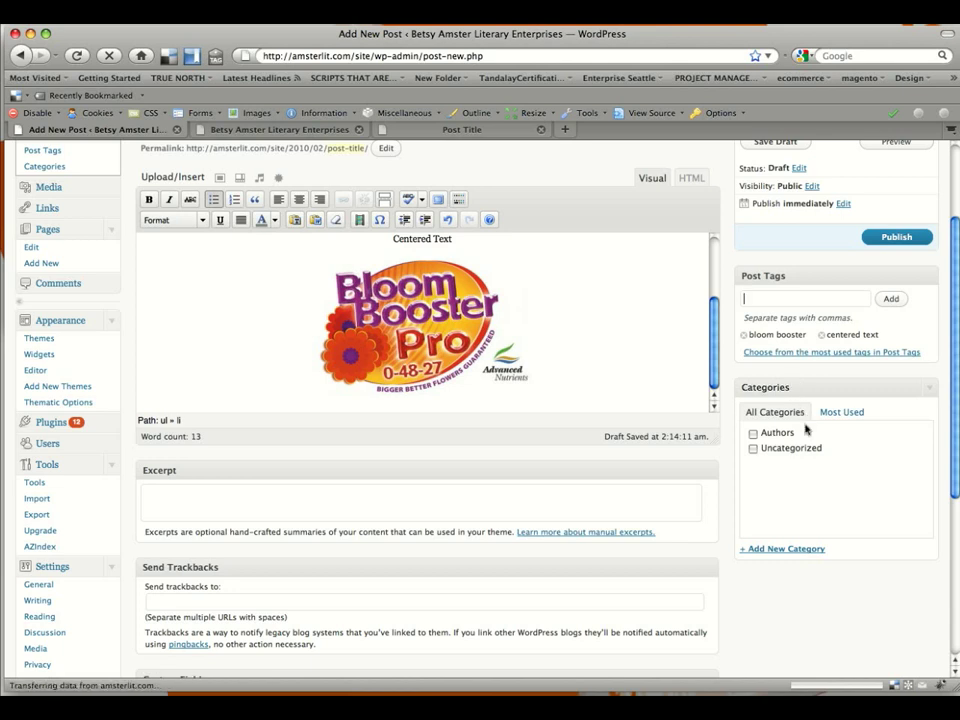
Step: Create a new category named "News" for the post
{"action": "left_click", "coordinate": [811, 552]}
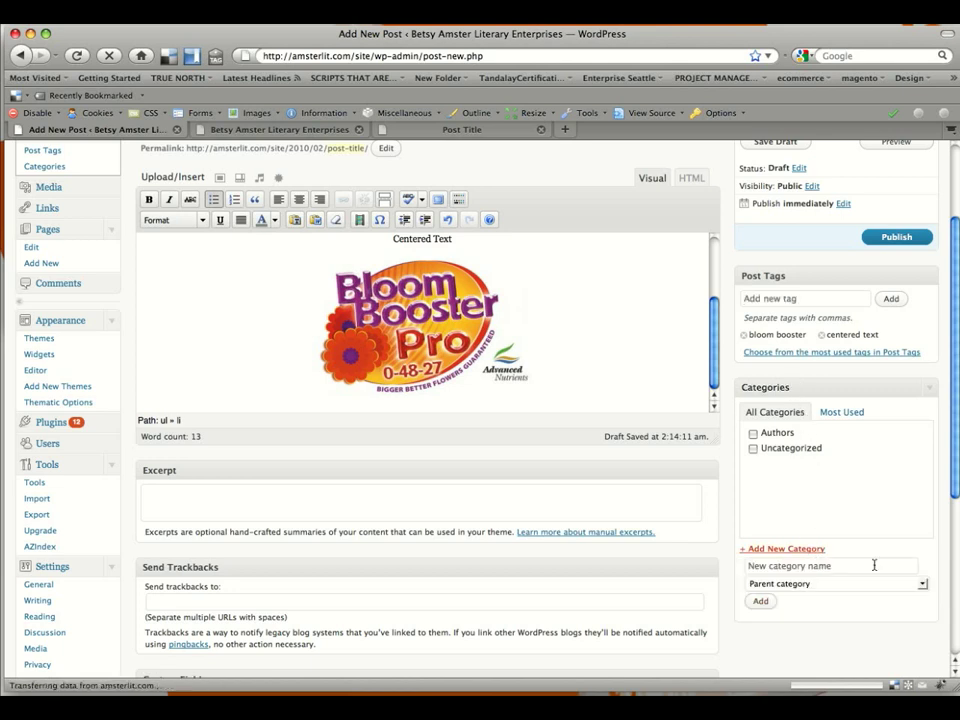
{"action": "left_click", "coordinate": [797, 567]}
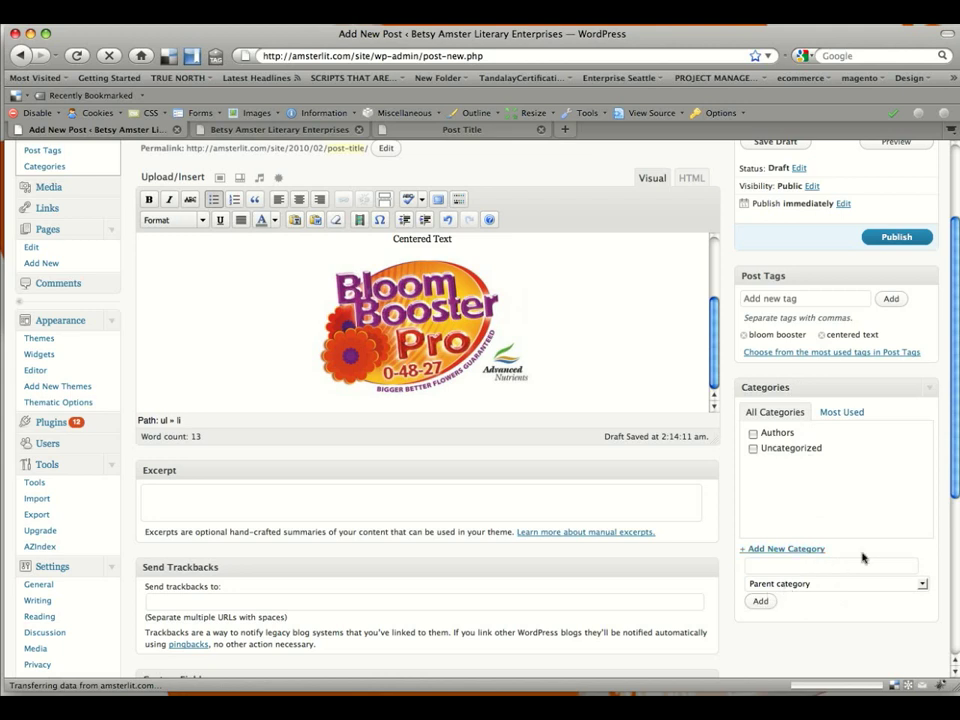
{"action": "type", "text": "News"}
{"action": "left_click", "coordinate": [775, 602]}
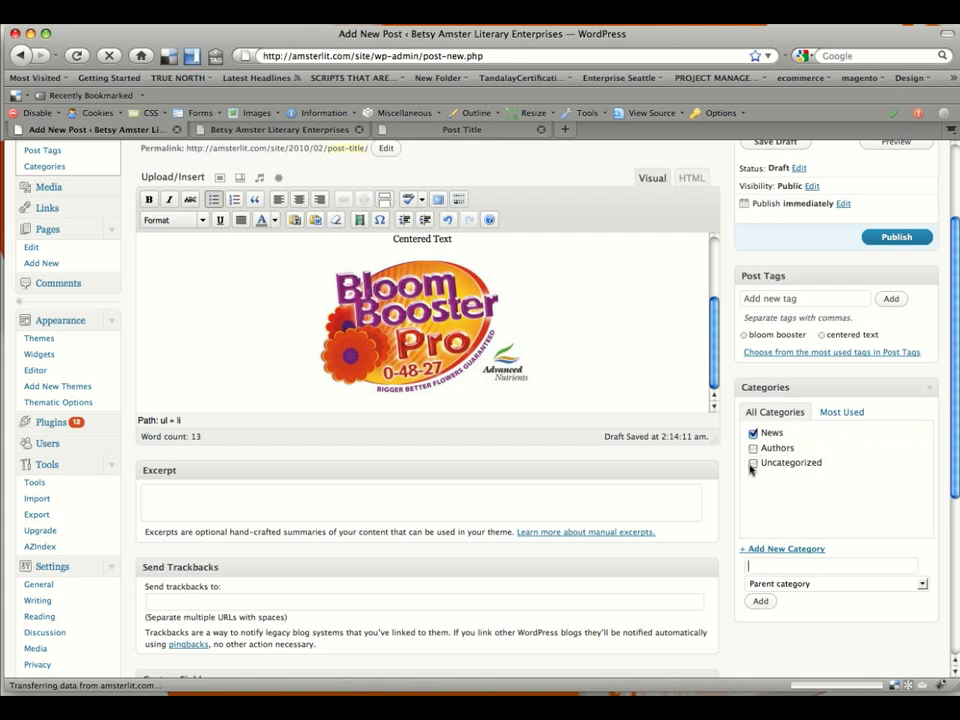
Step: Try out the Authors category, clear it again, and publish the post with only News selected
{"action": "left_click", "coordinate": [753, 448]}
{"action": "left_click_drag", "start_coordinate": [955, 385], "coordinate": [955, 320]}
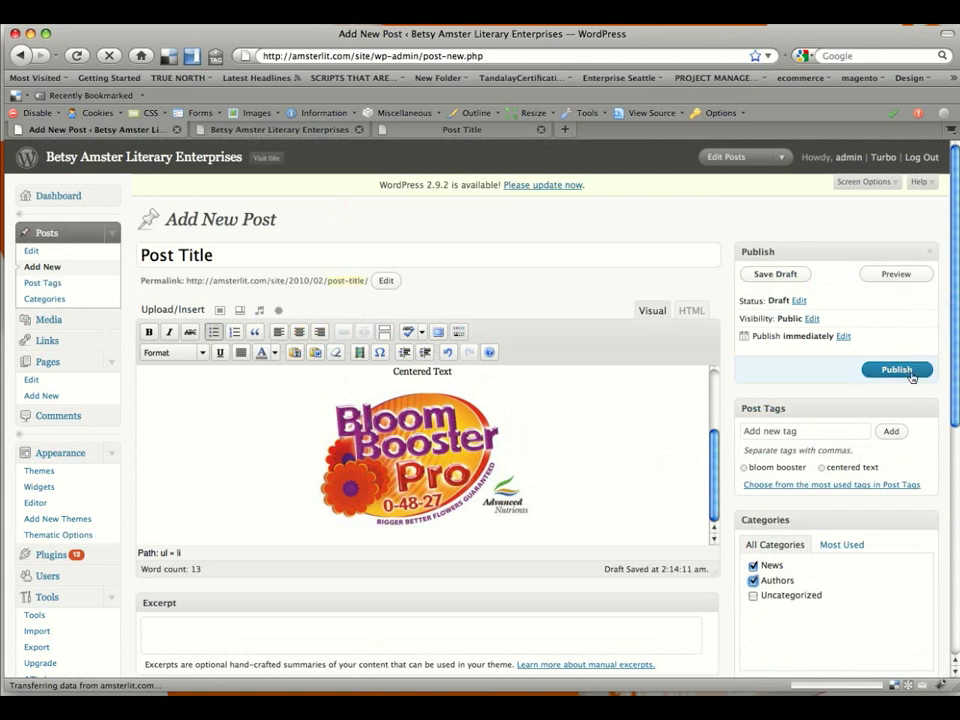
{"action": "left_click", "coordinate": [753, 580]}
{"action": "left_click", "coordinate": [906, 369]}
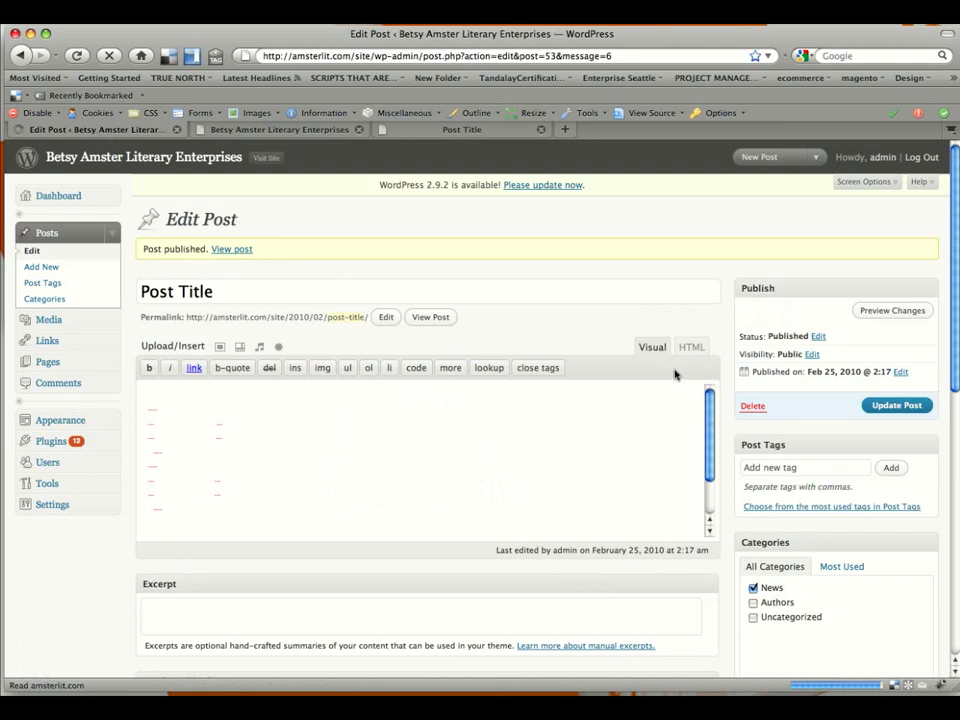
Step: Reload the site's news page, look over the published post with its category and tags, and open its own page
{"action": "left_click", "coordinate": [239, 131]}
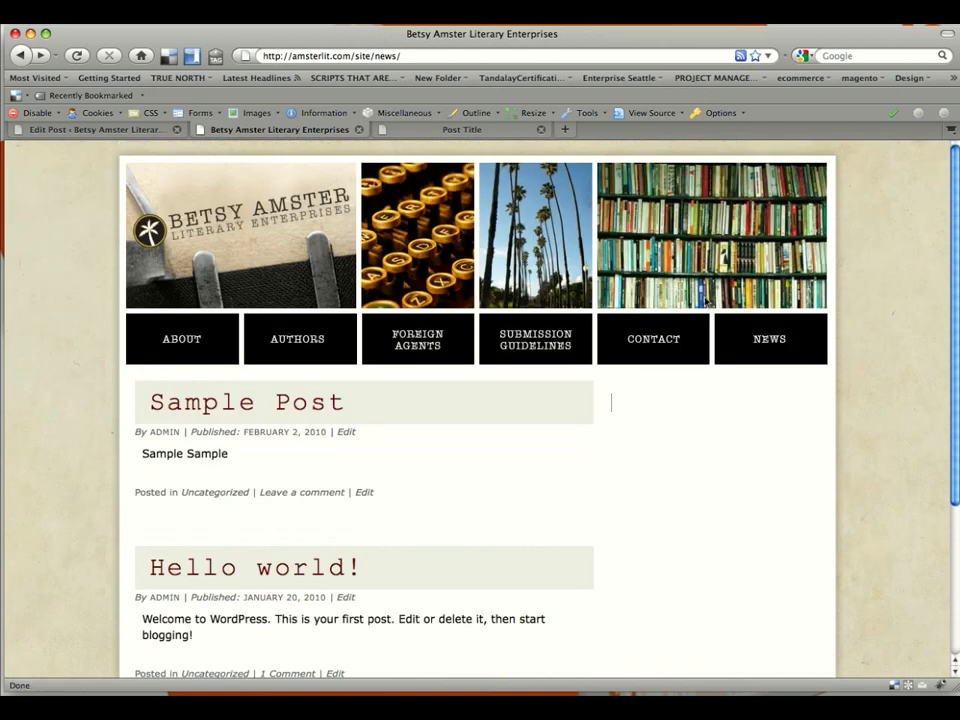
{"action": "left_click", "coordinate": [77, 55]}
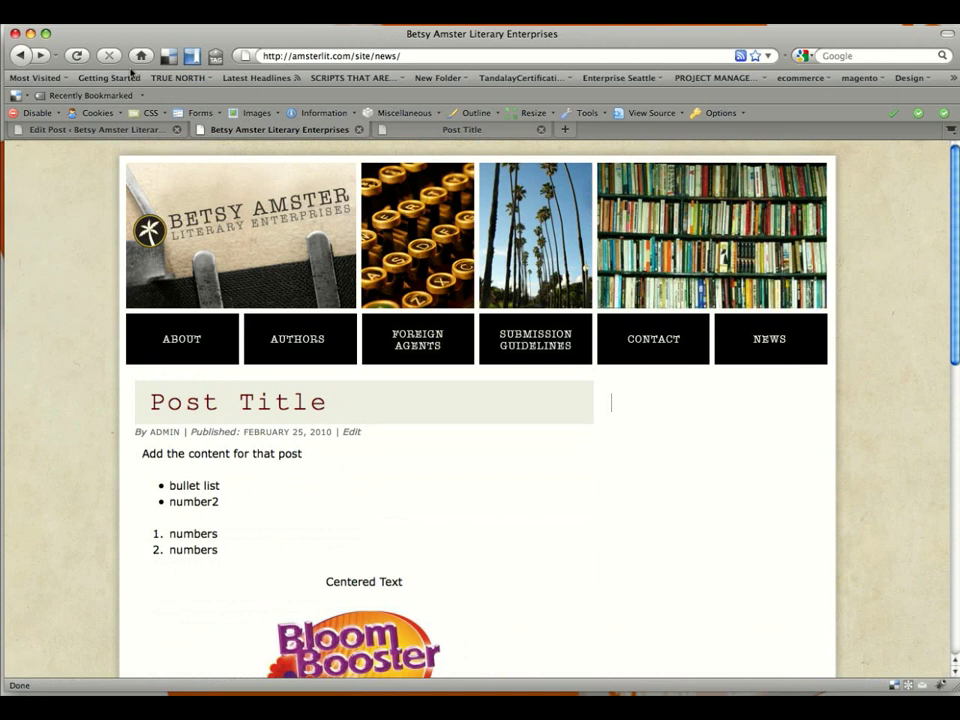
{"action": "left_click_drag", "start_coordinate": [956, 333], "coordinate": [949, 418]}
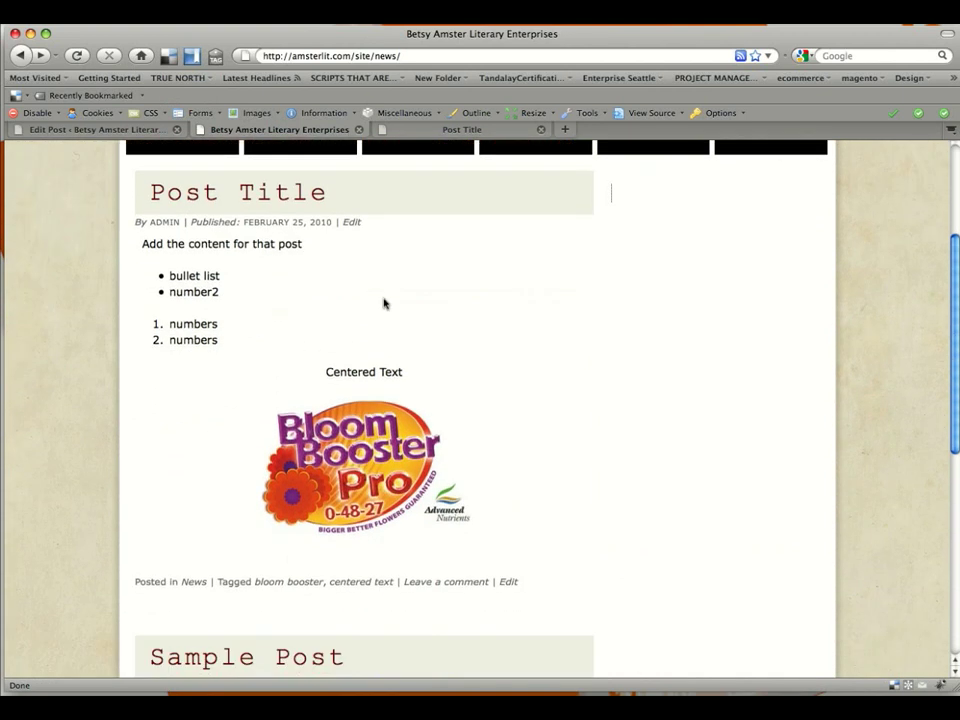
{"action": "left_click", "coordinate": [225, 205]}
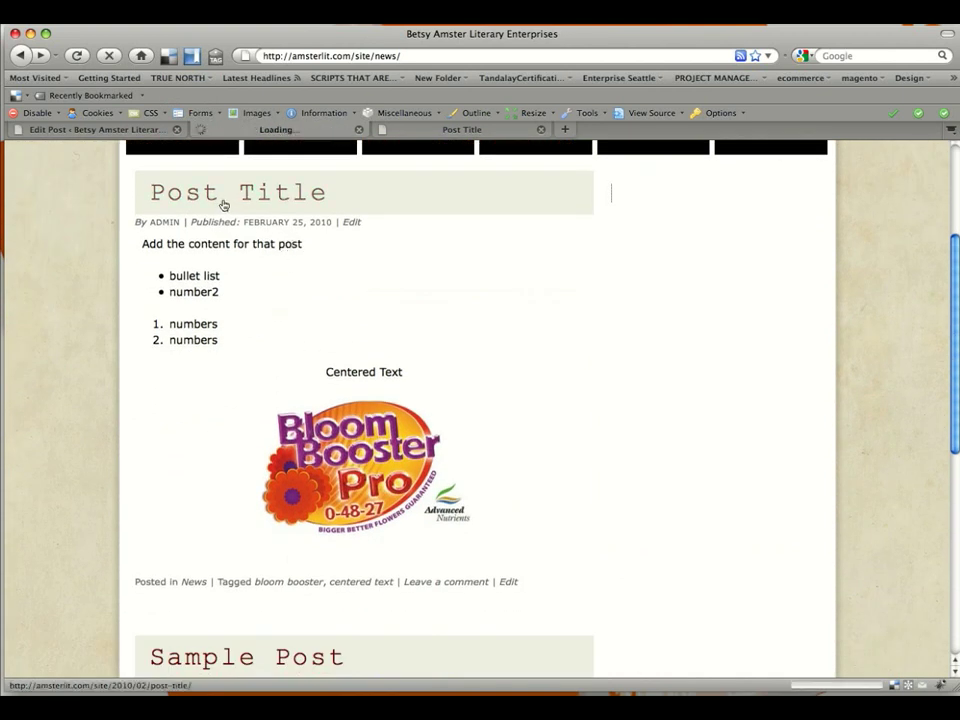
{"action": "left_click_drag", "start_coordinate": [950, 290], "coordinate": [953, 262]}
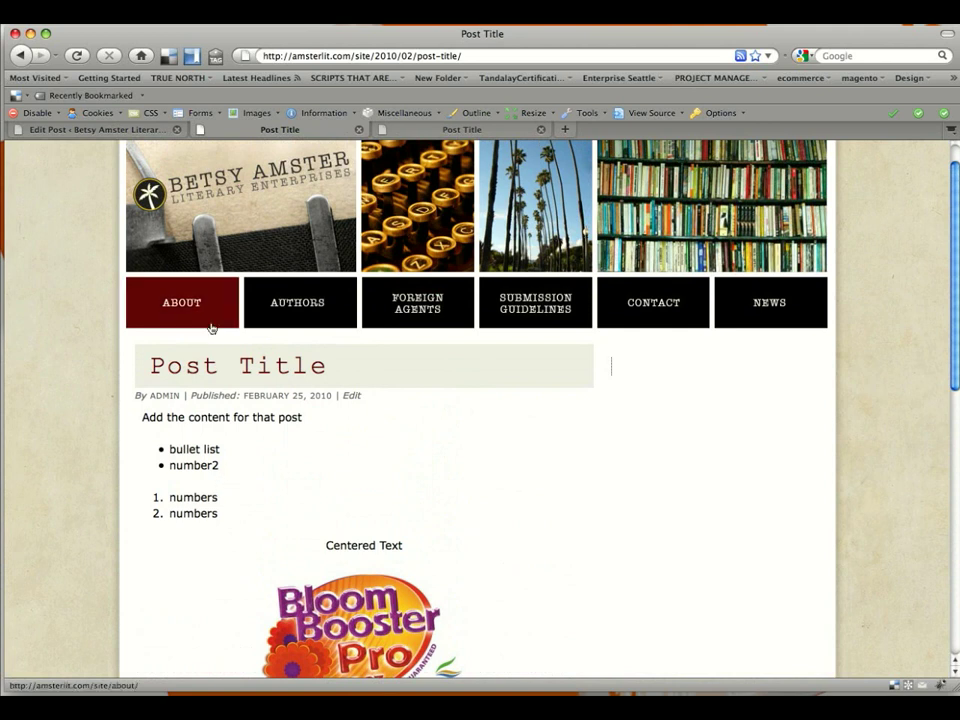
Step: Open "Post Title" from the list of existing posts, delete its bulleted and numbered lists, and update the post
{"action": "left_click", "coordinate": [108, 130]}
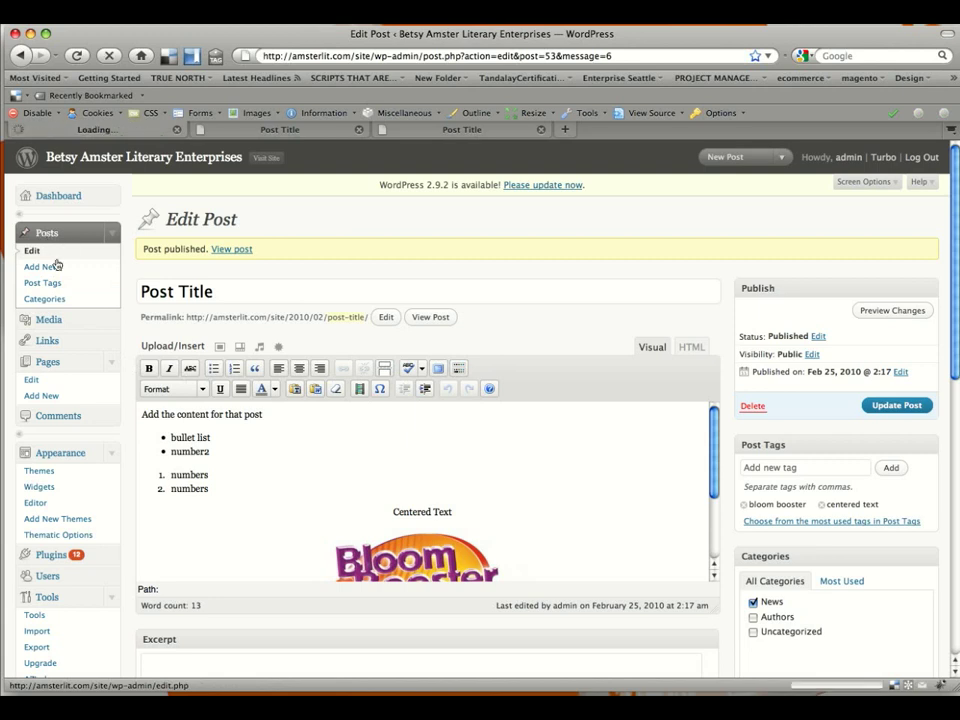
{"action": "left_click", "coordinate": [55, 266]}
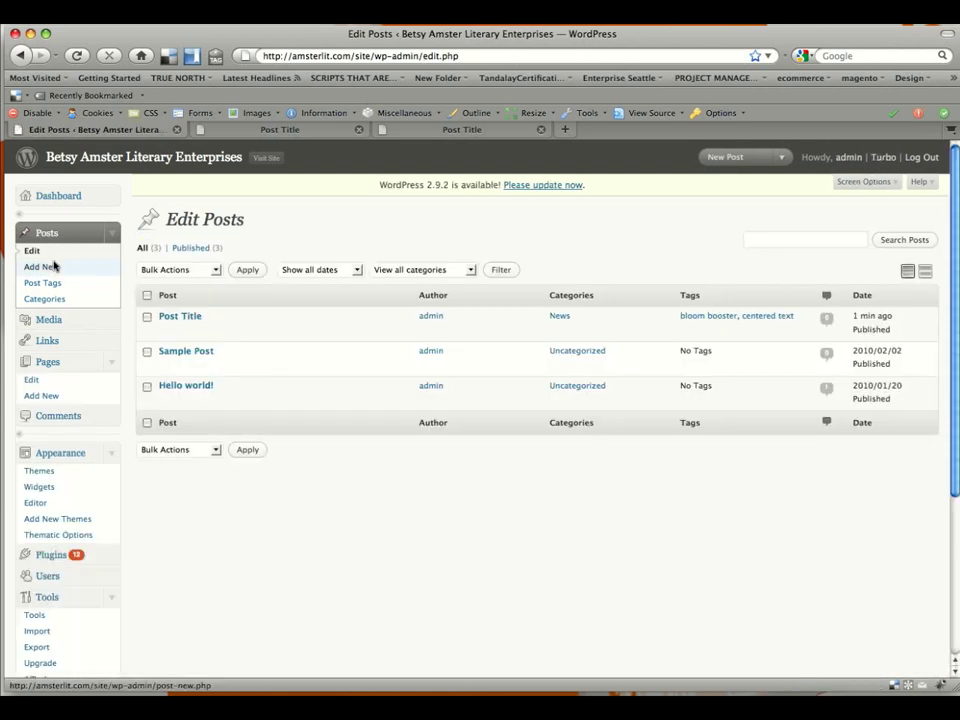
{"action": "left_click", "coordinate": [189, 318]}
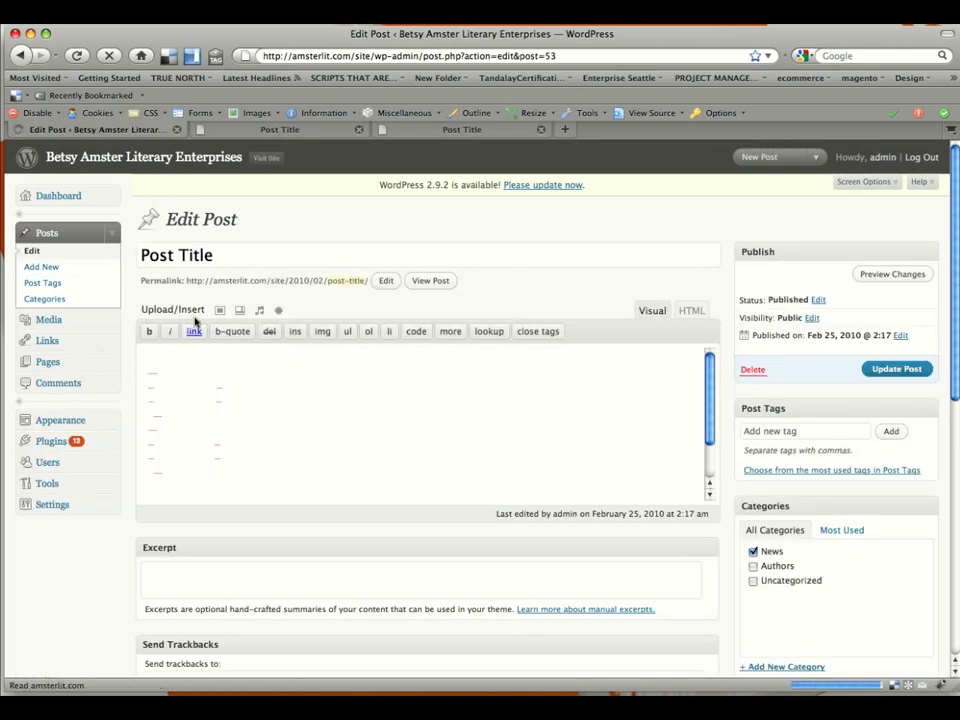
{"action": "left_click_drag", "start_coordinate": [214, 459], "coordinate": [144, 400]}
{"action": "key", "text": "Delete"}
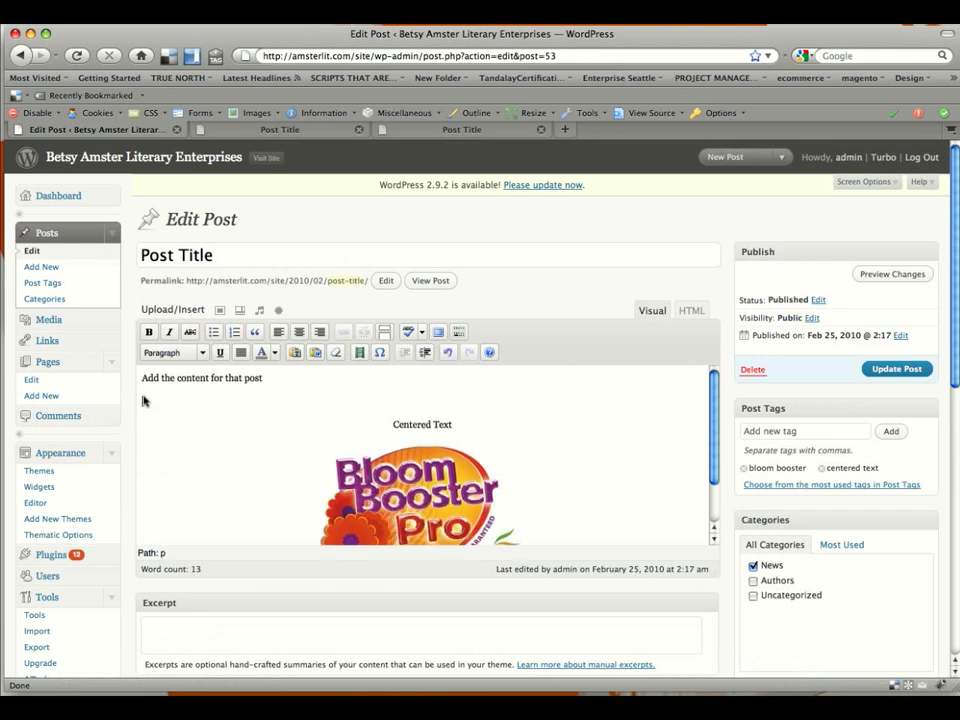
{"action": "left_click", "coordinate": [908, 371]}
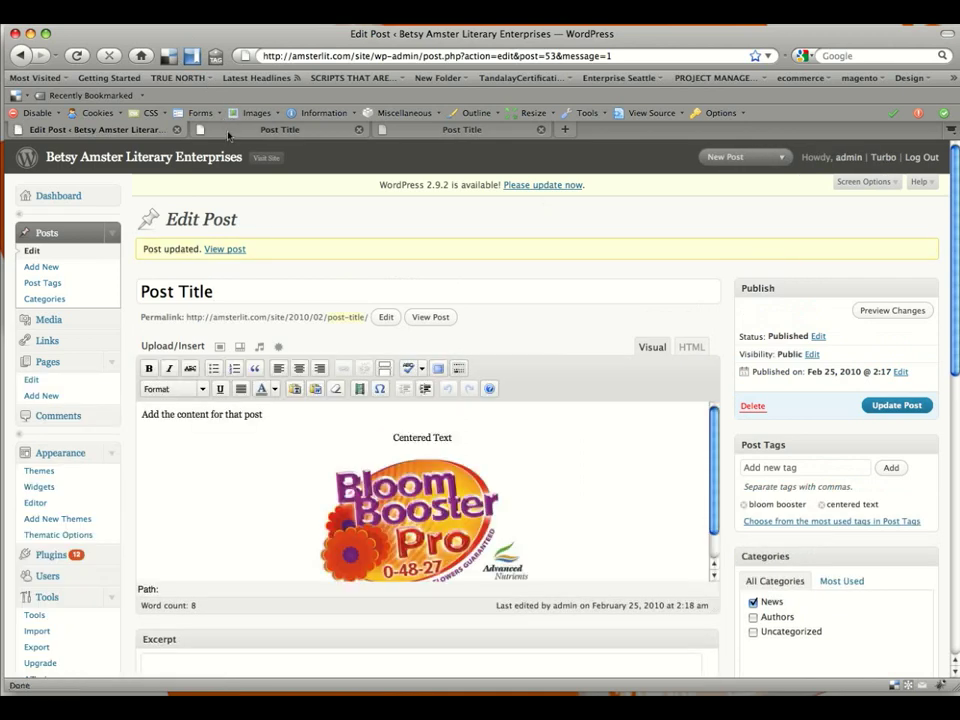
Step: Reload the post's page on the site to check the edited content, and return to the post editor
{"action": "left_click", "coordinate": [229, 133]}
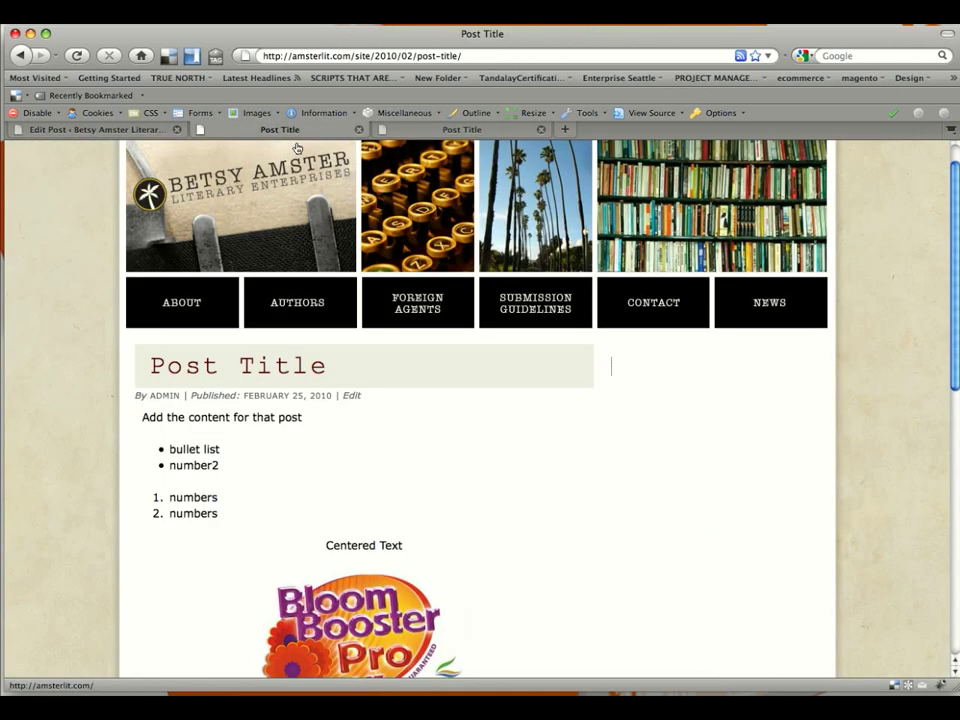
{"action": "left_click", "coordinate": [81, 58]}
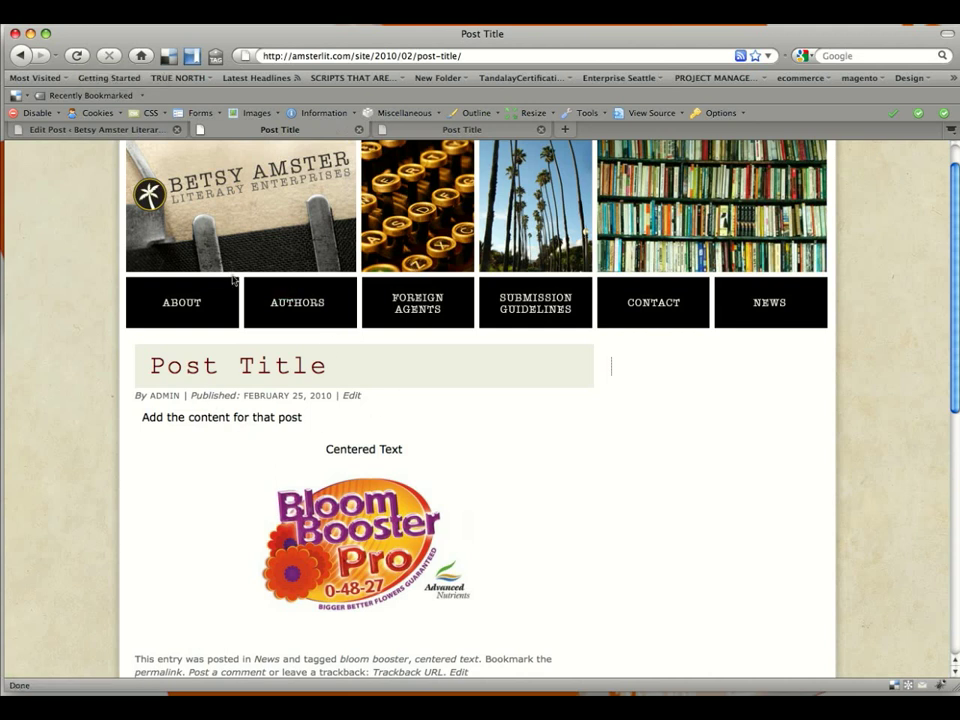
{"action": "left_click", "coordinate": [61, 131]}
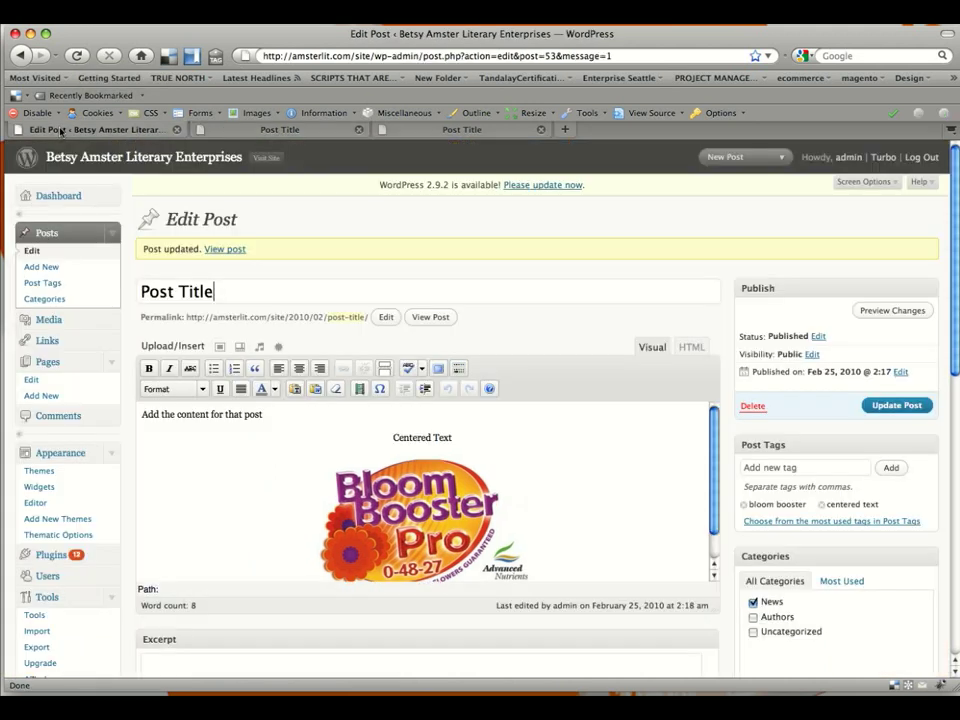